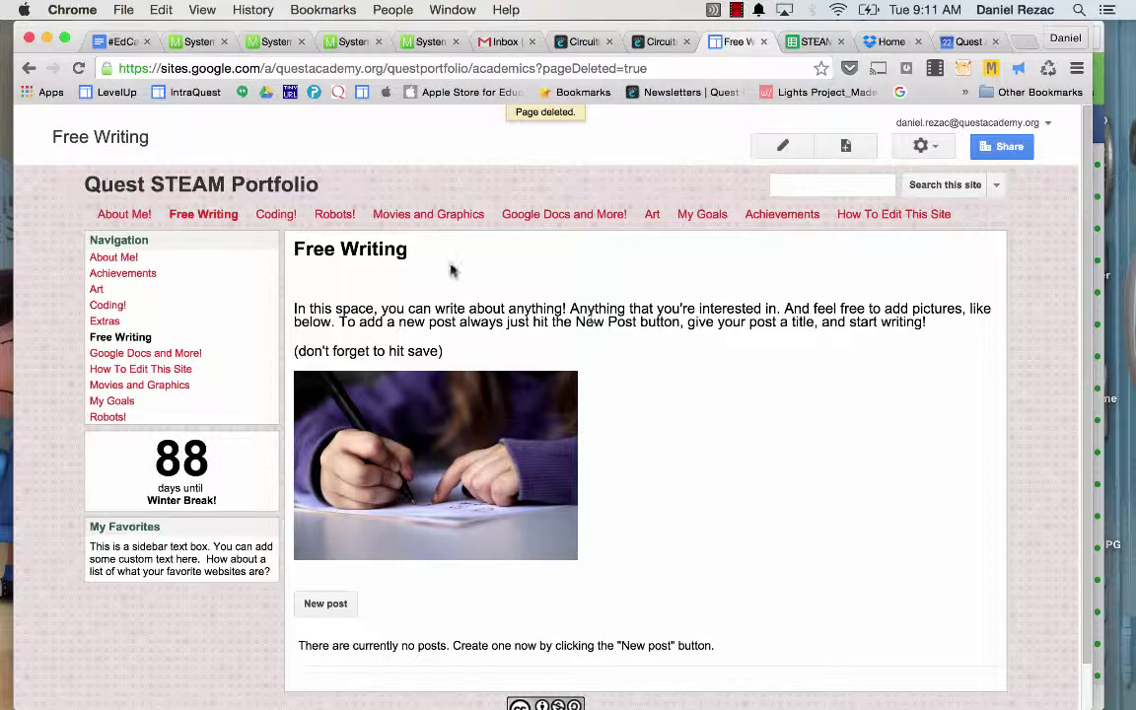
Review the About Me! page and the Free Writing page of the portfolio site, reading their instructions and sample images.
click(125, 215)
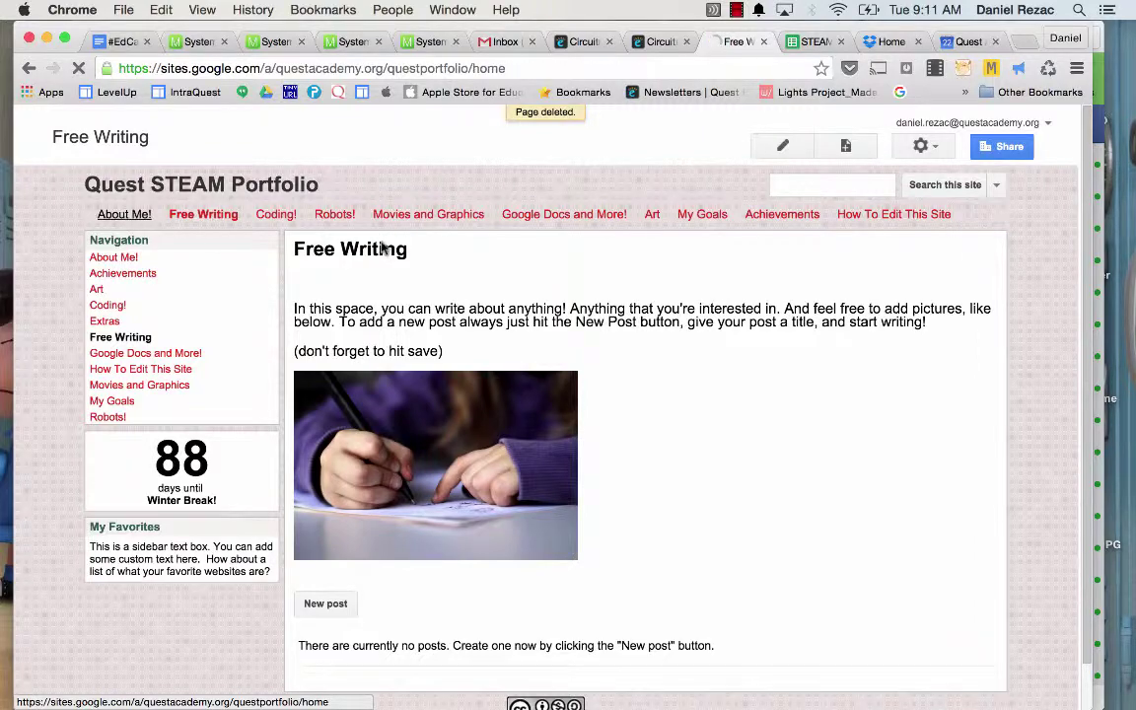
scroll(714, 421, down, 2)
scroll(714, 421, down, 3)
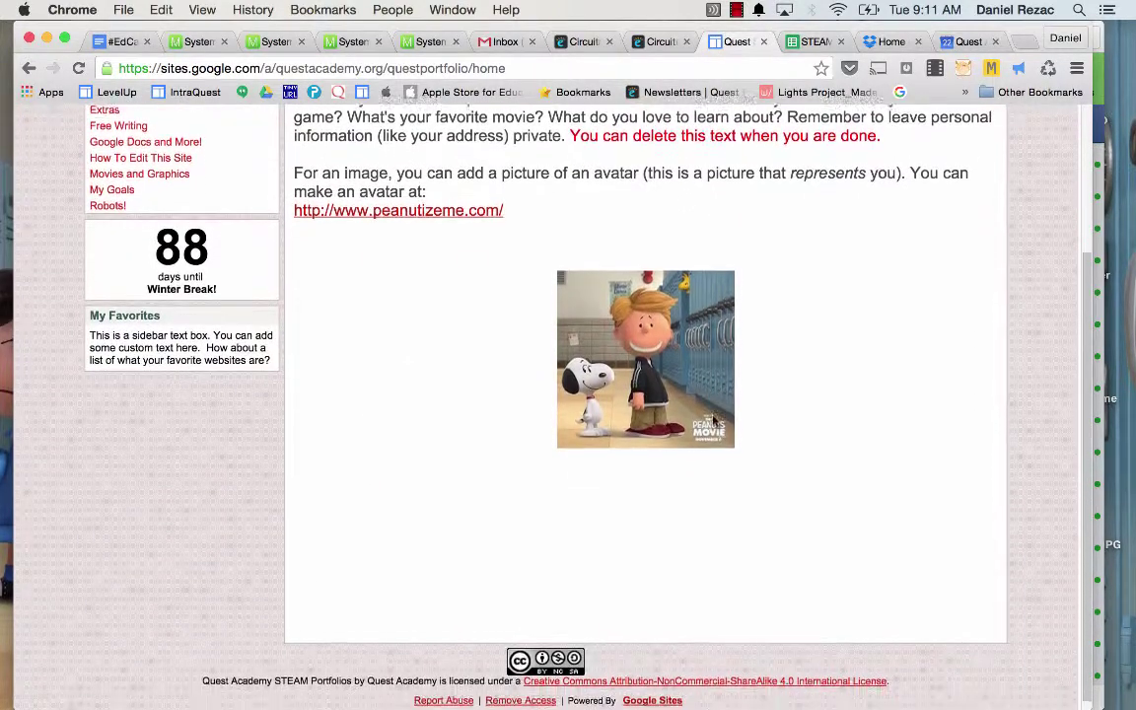
scroll(424, 533, up, 5)
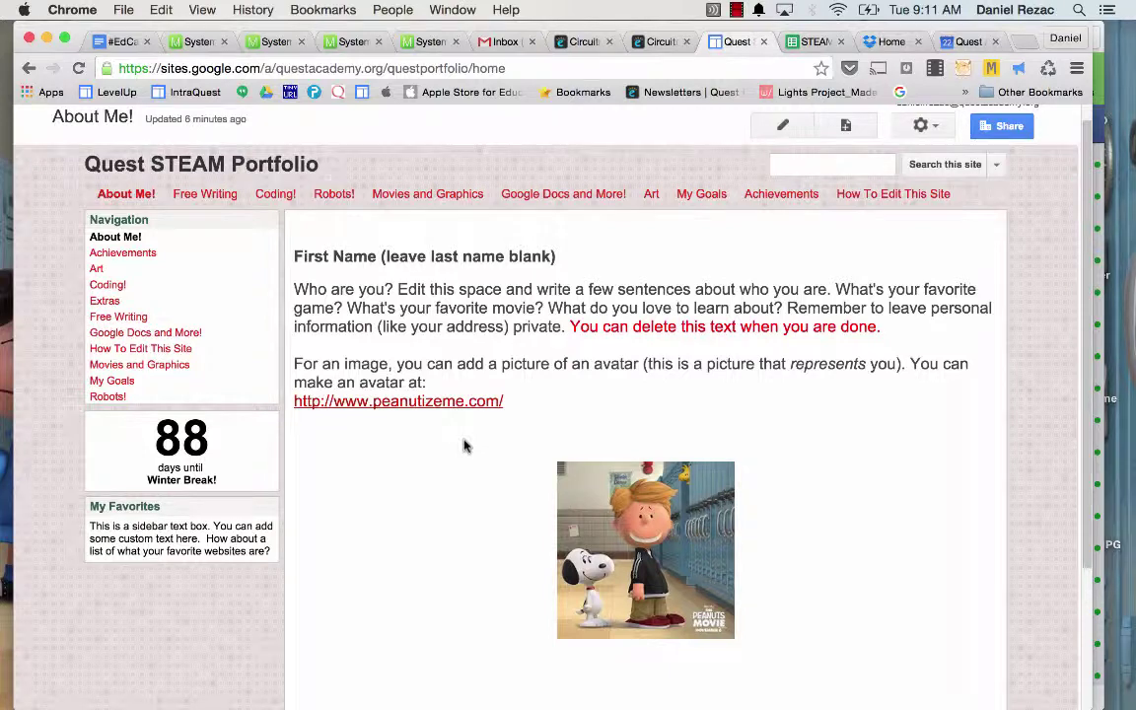
click(208, 195)
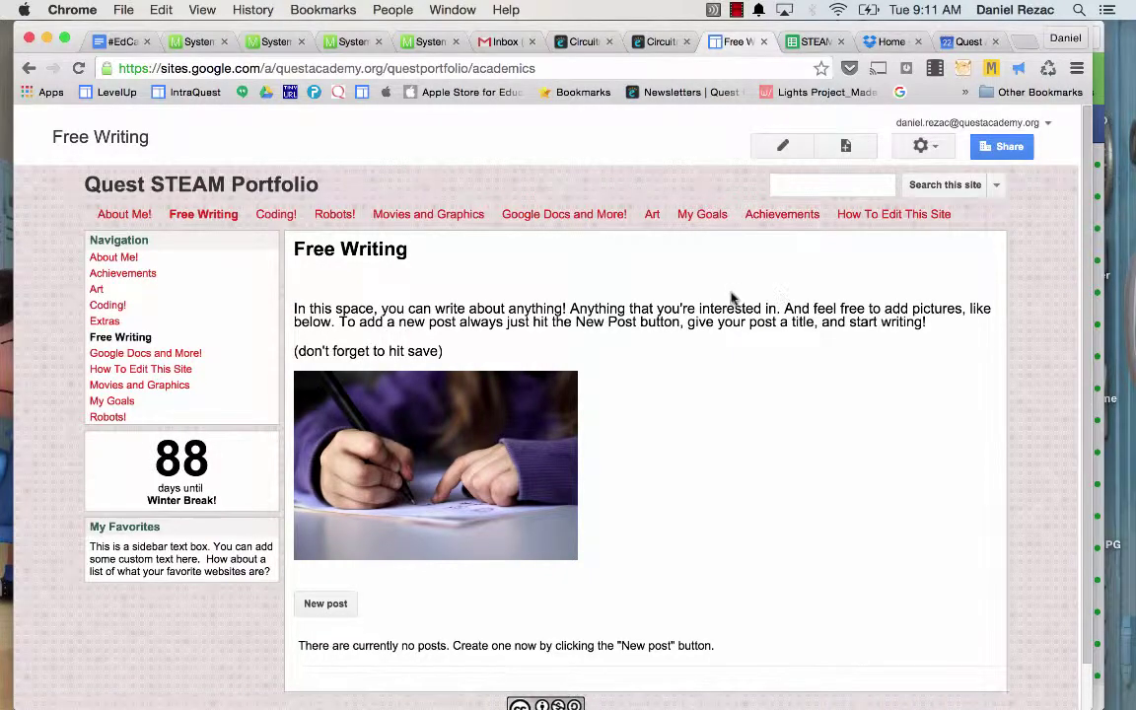
scroll(686, 296, down, 2)
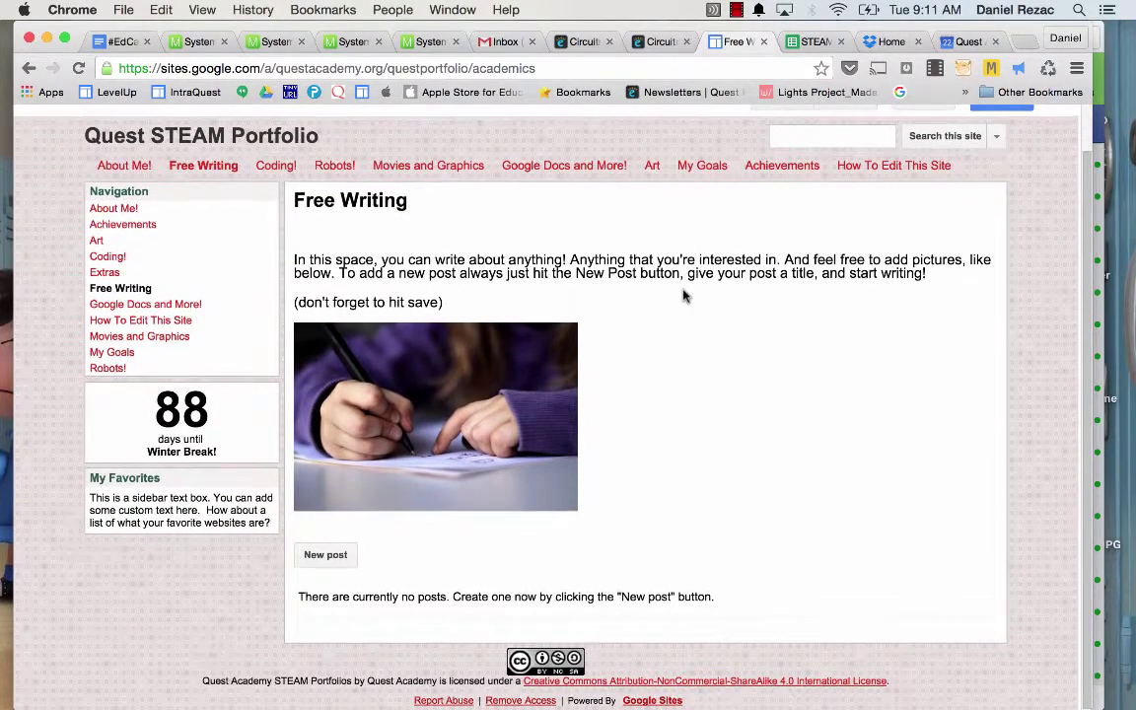
scroll(685, 294, up, 1)
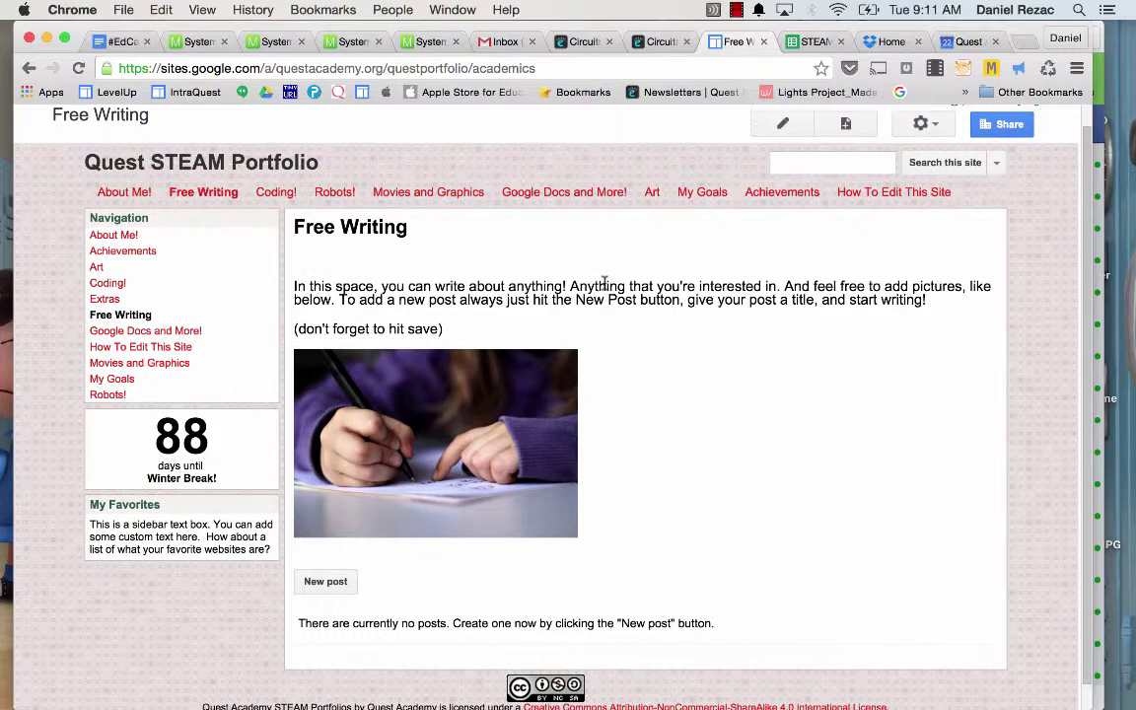
scroll(552, 266, down, 1)
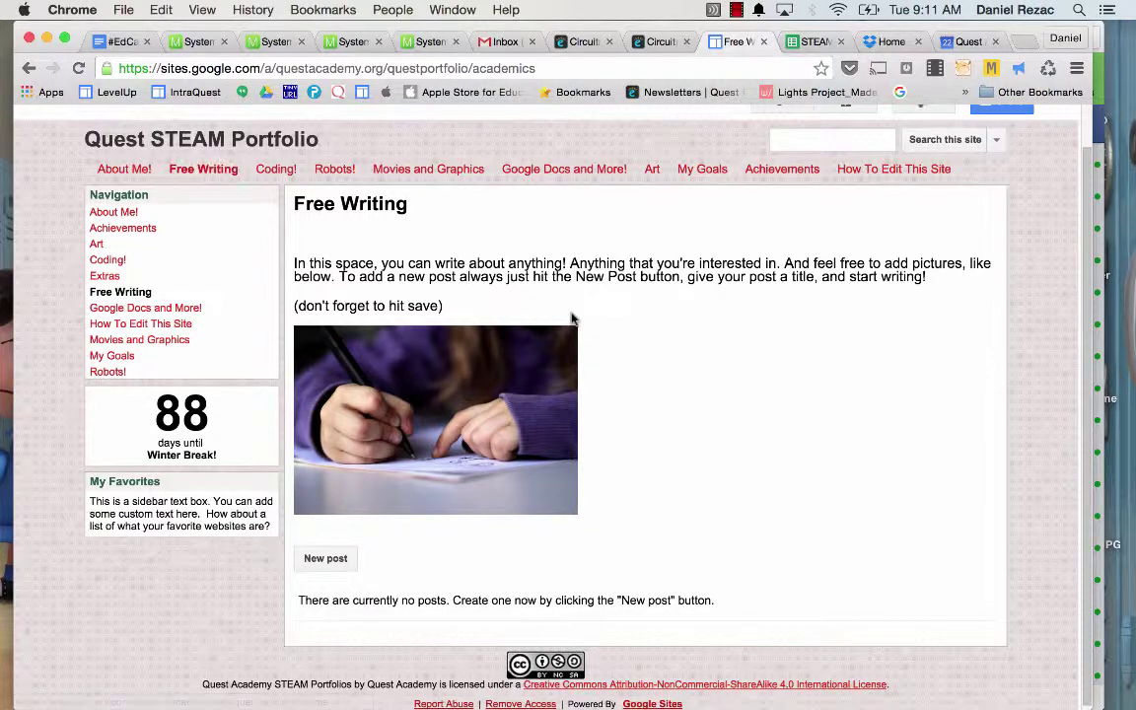
Review the Coding! page and the Robots! page, briefly playing and pausing the embedded Robots! audio recording.
click(276, 170)
scroll(470, 243, down, 4)
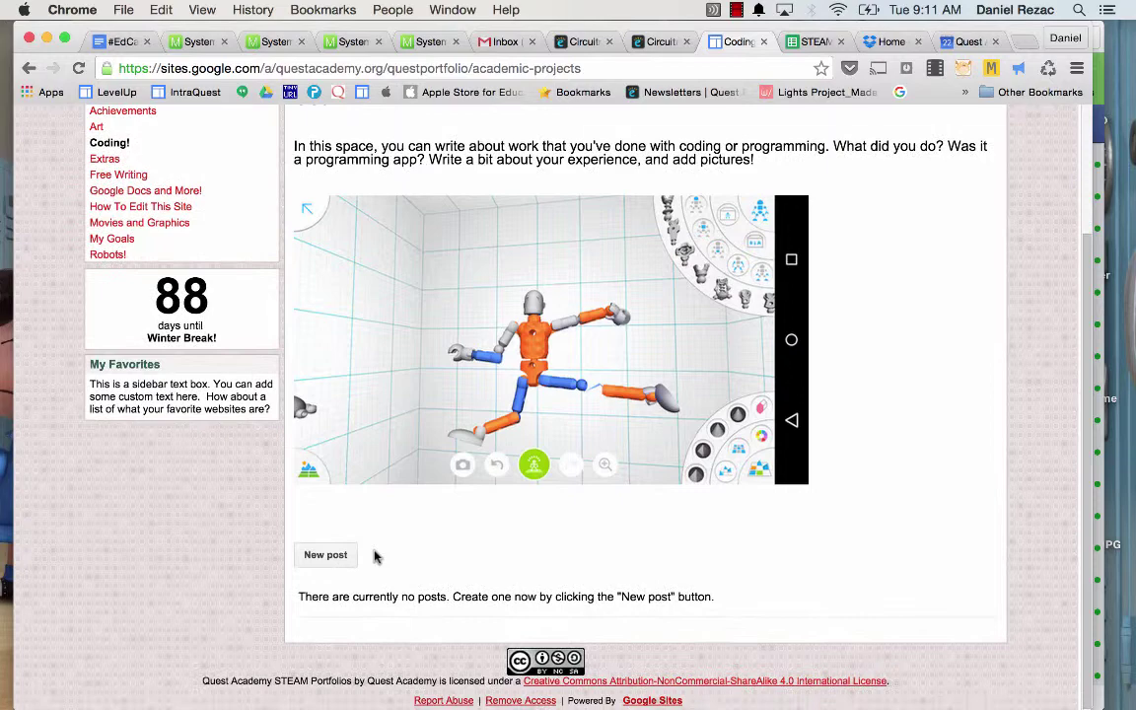
scroll(374, 551, up, 4)
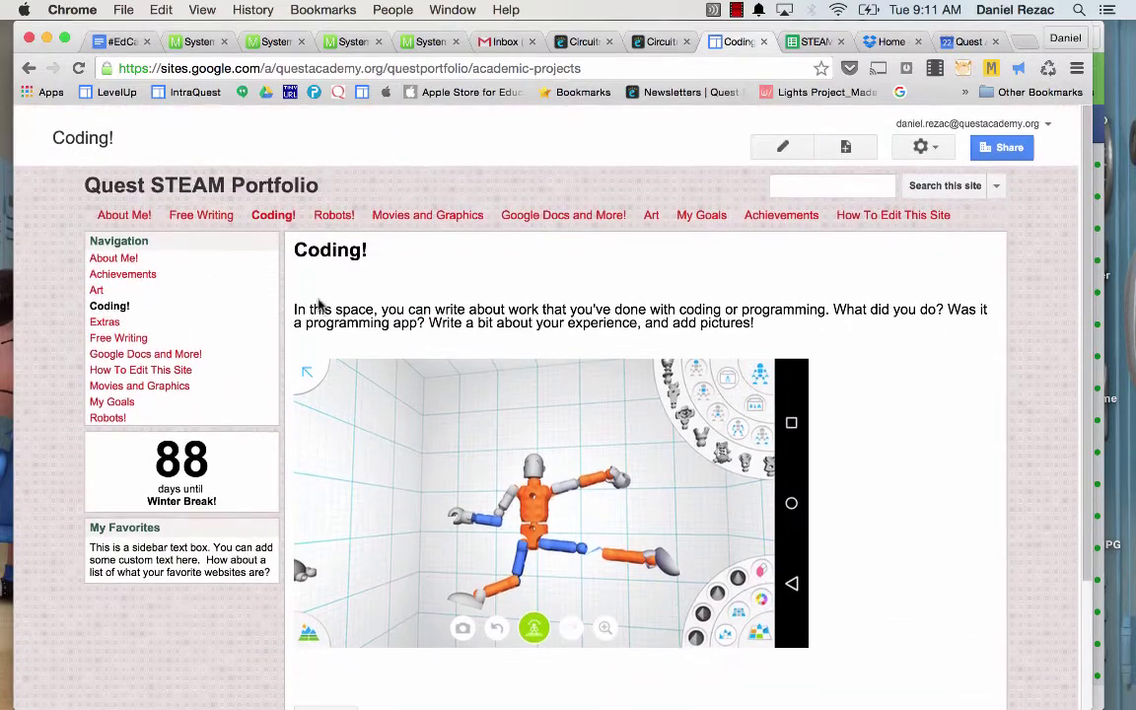
click(333, 215)
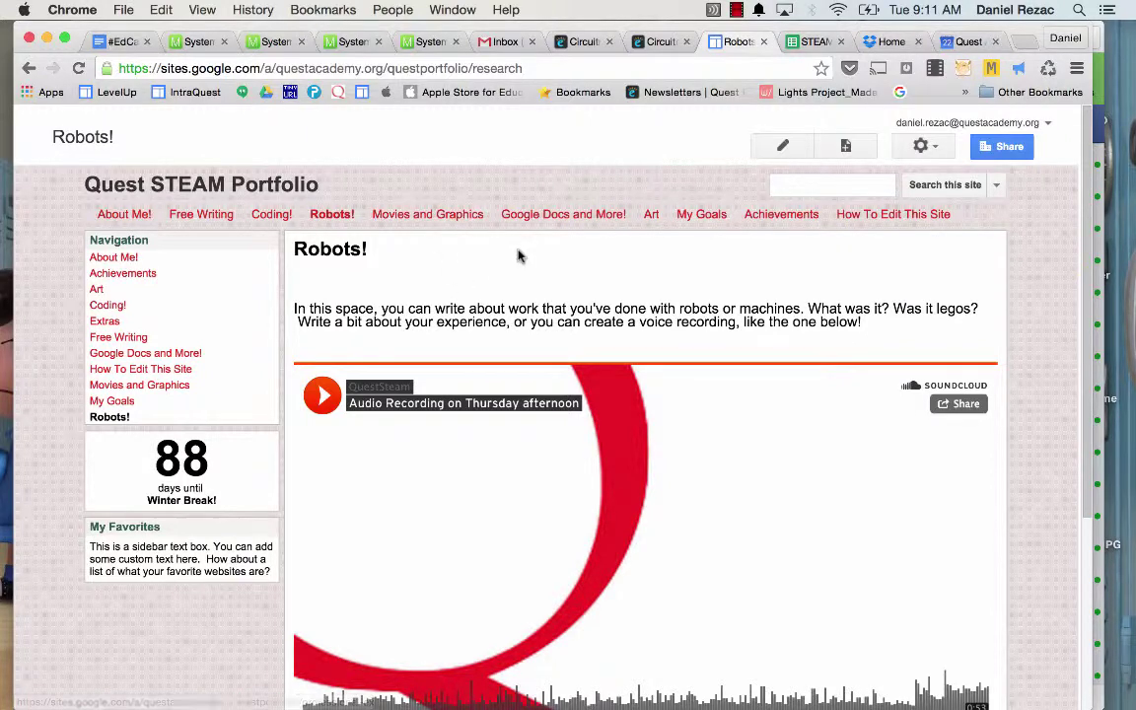
scroll(518, 253, down, 2)
scroll(525, 205, down, 1)
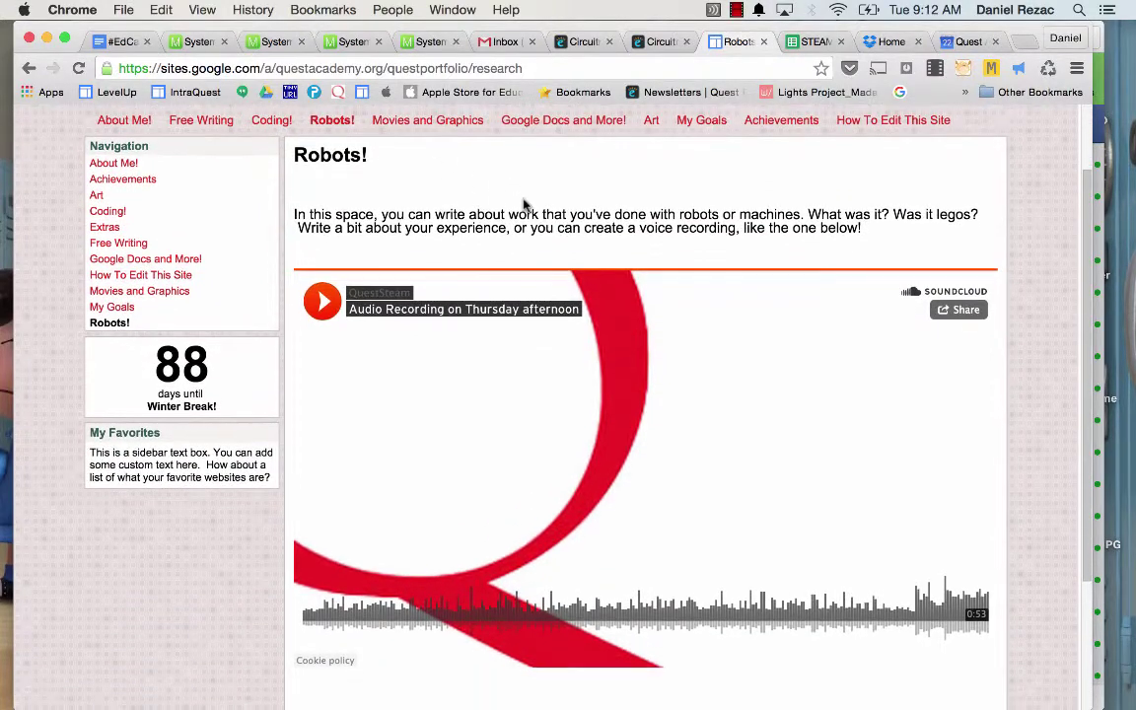
click(325, 302)
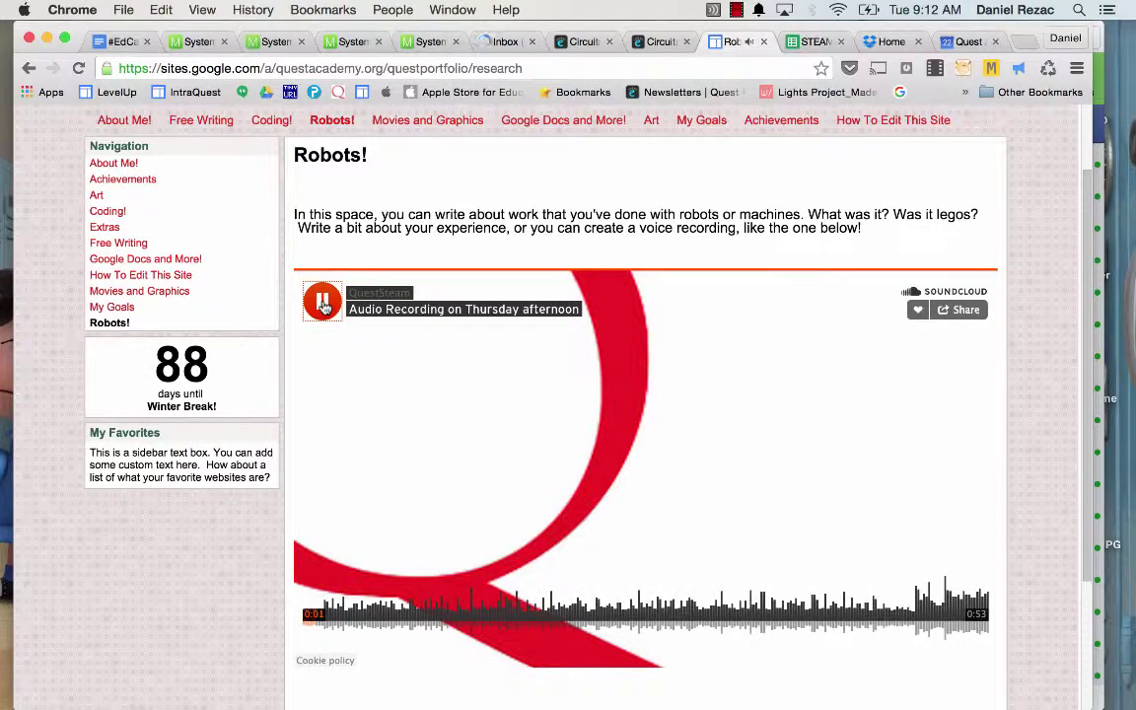
click(322, 306)
scroll(551, 284, up, 2)
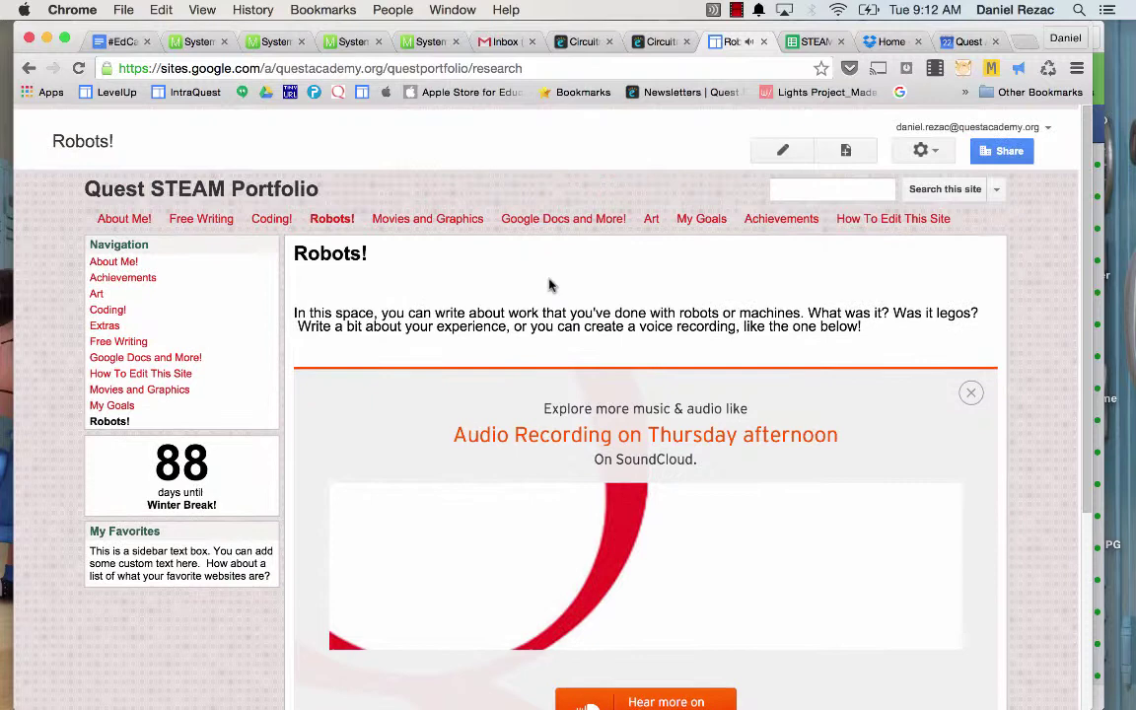
Review the Movies and Graphics page and the Google Docs and More! page, pausing the embedded Google Docs video.
click(421, 216)
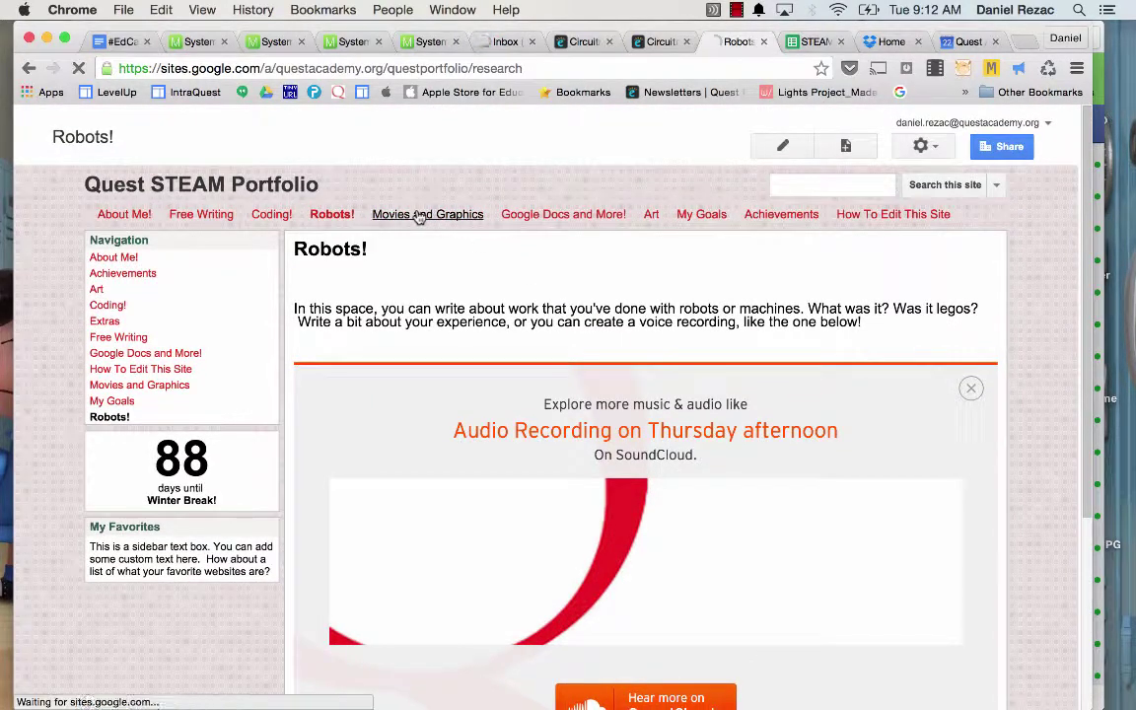
scroll(592, 247, down, 1)
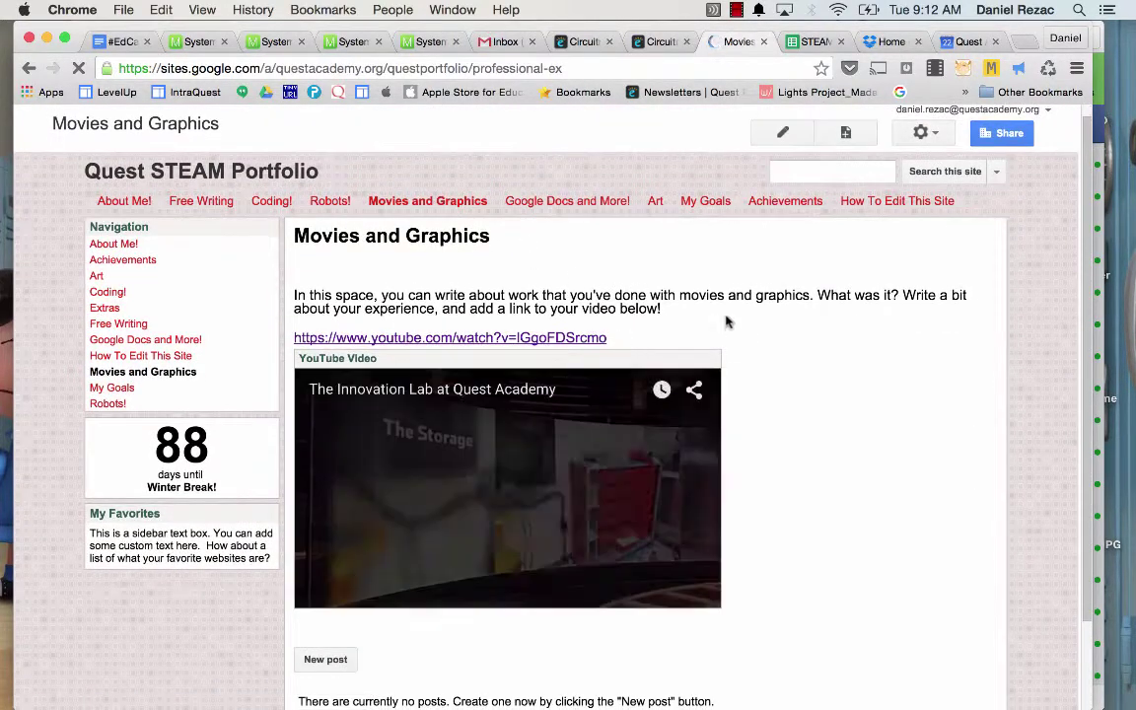
scroll(656, 335, up, 1)
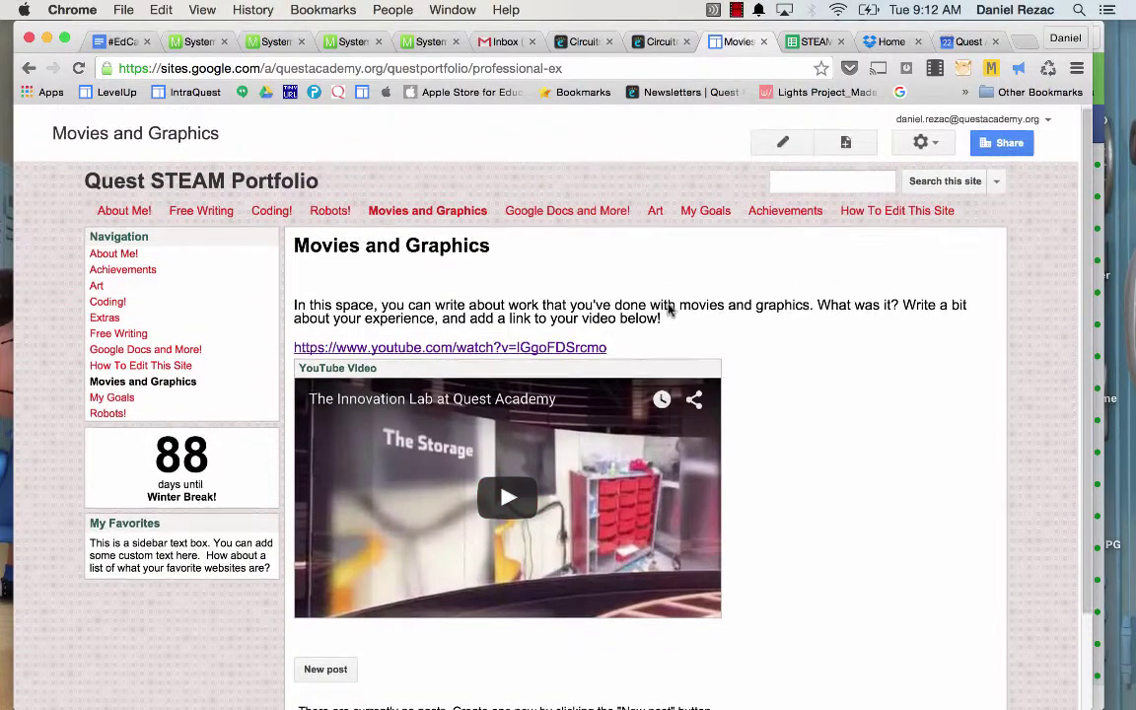
click(582, 212)
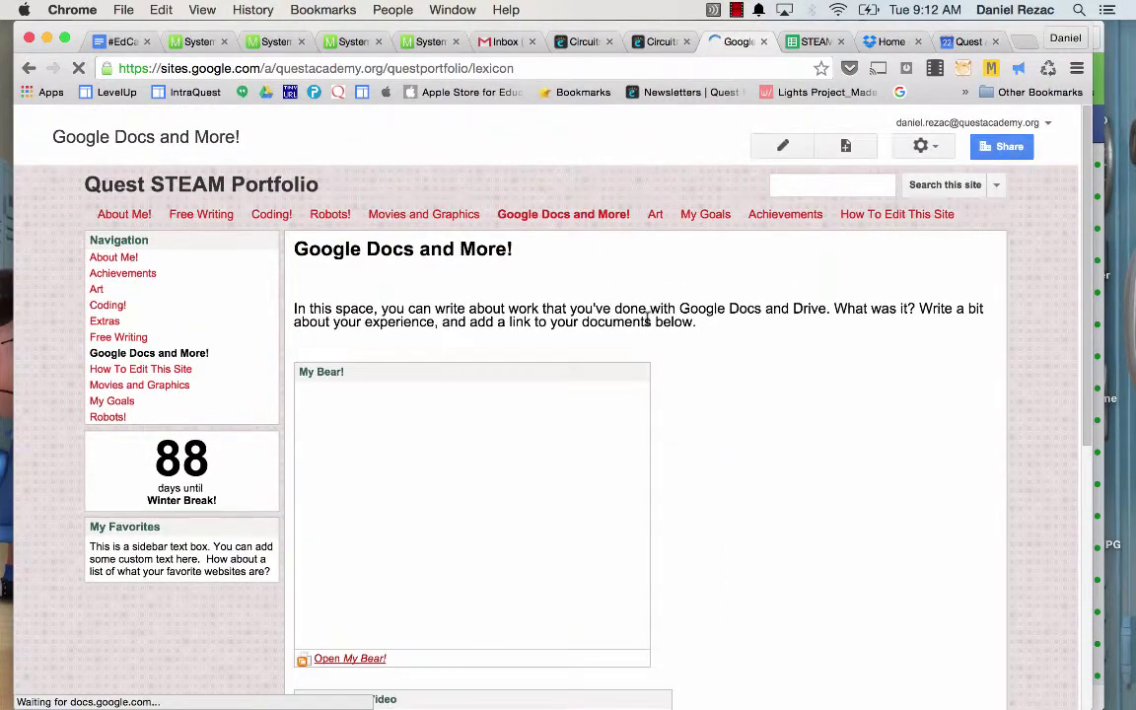
scroll(647, 322, down, 2)
scroll(495, 326, down, 1)
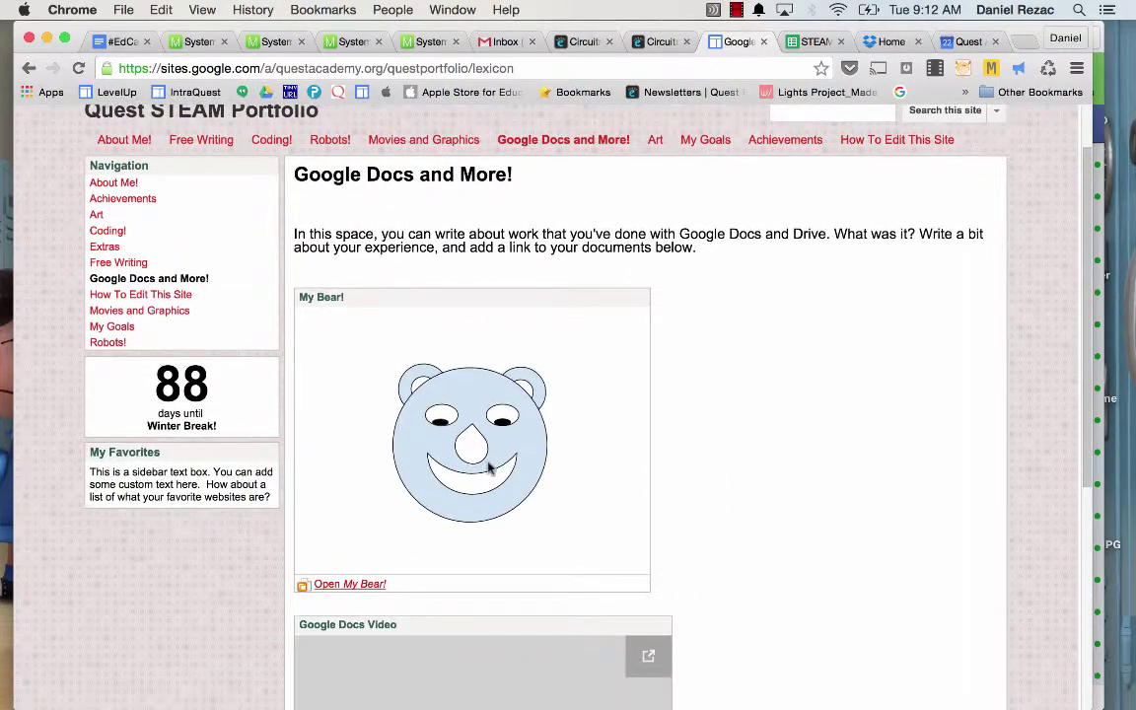
scroll(623, 406, down, 1)
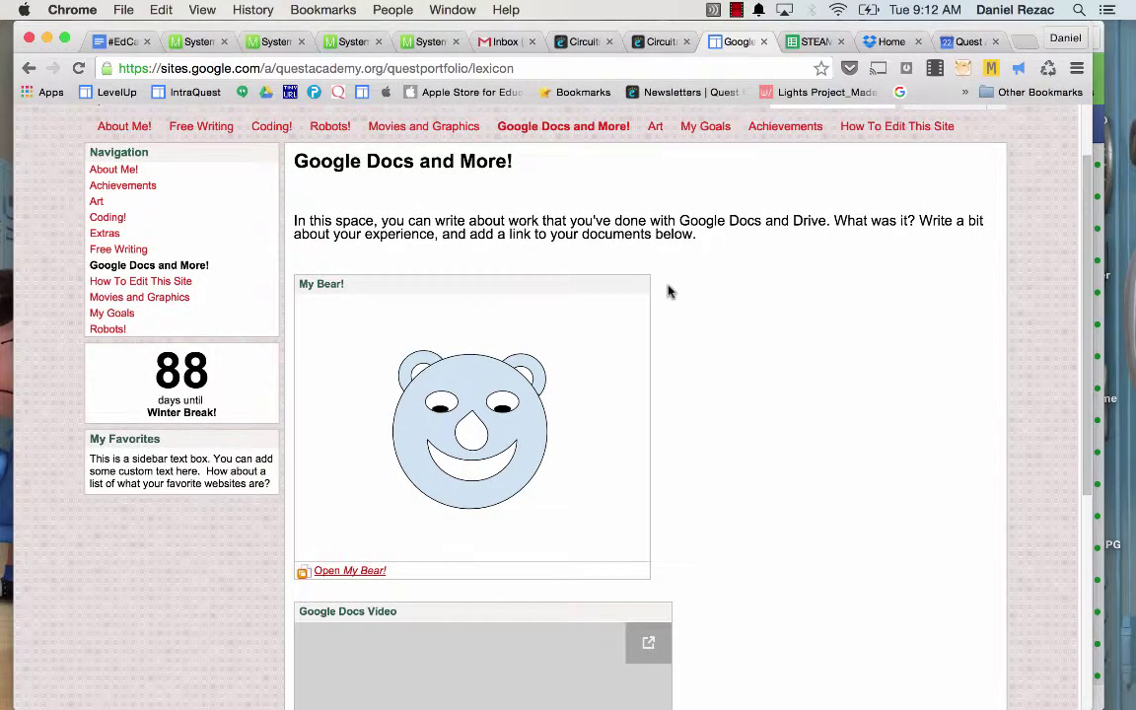
scroll(671, 292, down, 1)
scroll(690, 365, down, 5)
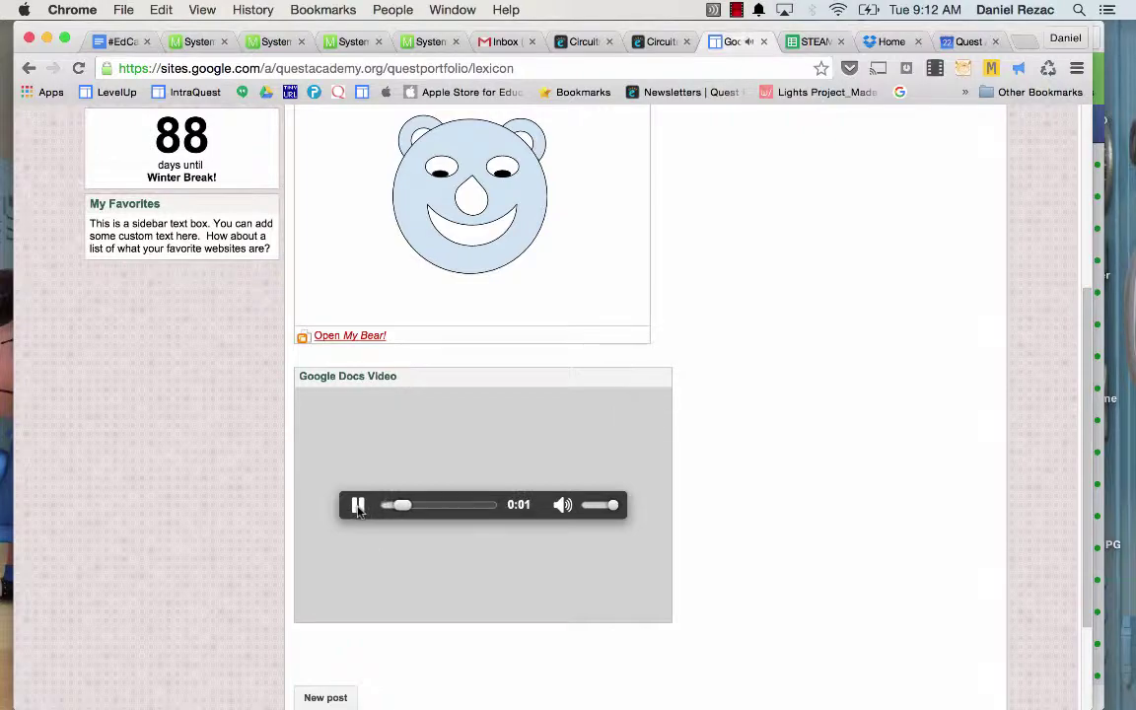
click(358, 505)
scroll(729, 346, up, 7)
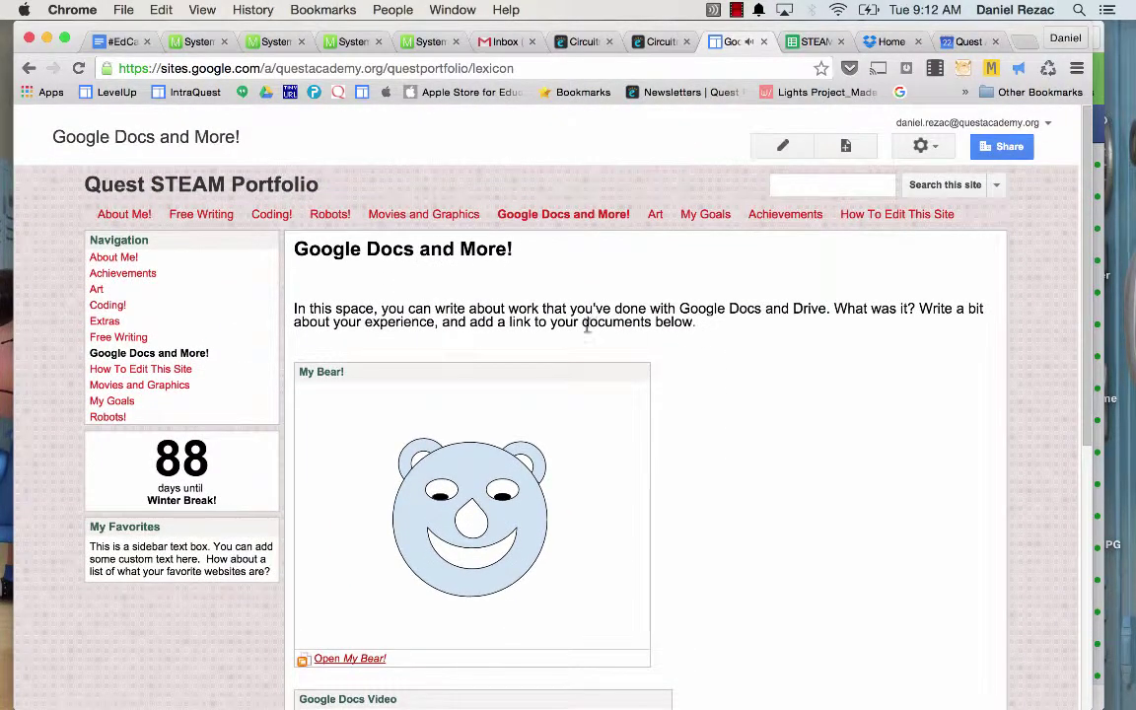
Examine the Art page from its instructions and sample artwork photo down to the posts area.
click(656, 215)
scroll(736, 306, down, 2)
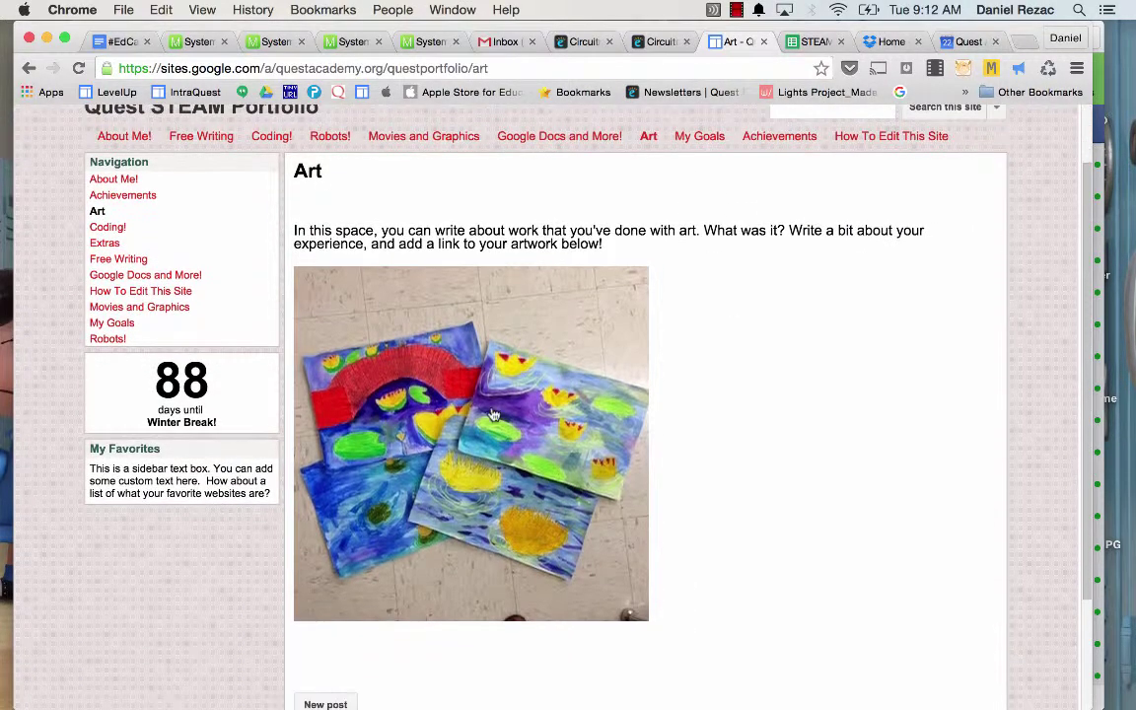
scroll(768, 347, down, 2)
scroll(768, 347, up, 3)
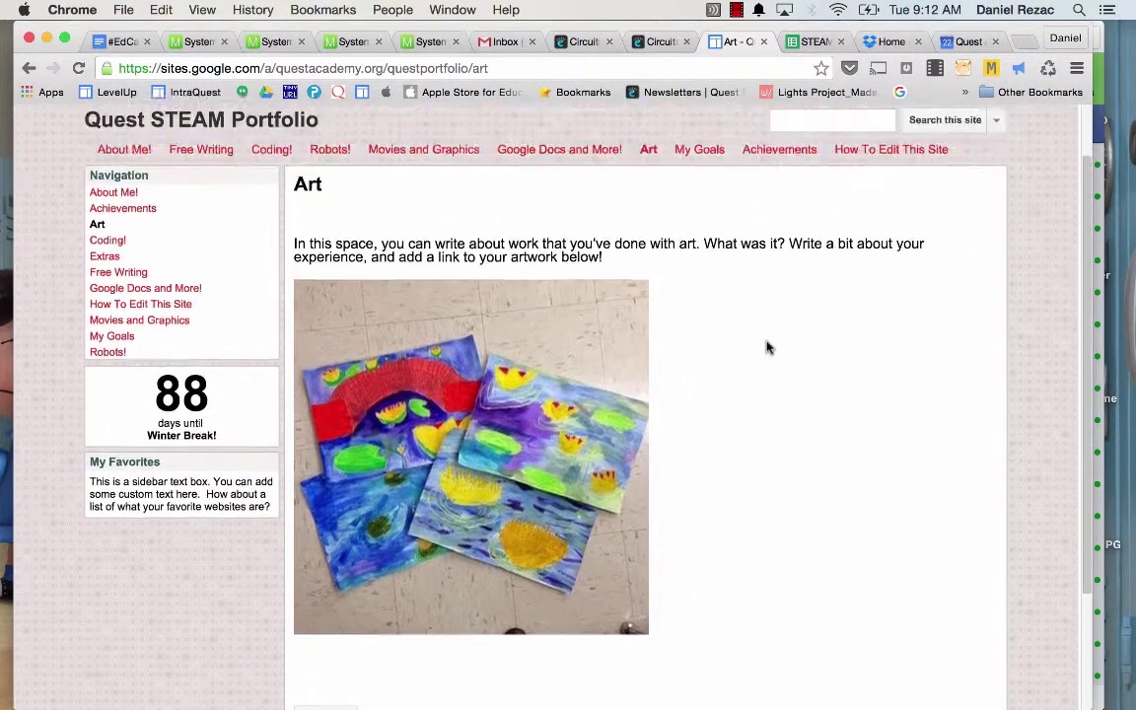
scroll(768, 347, down, 4)
scroll(766, 347, up, 4)
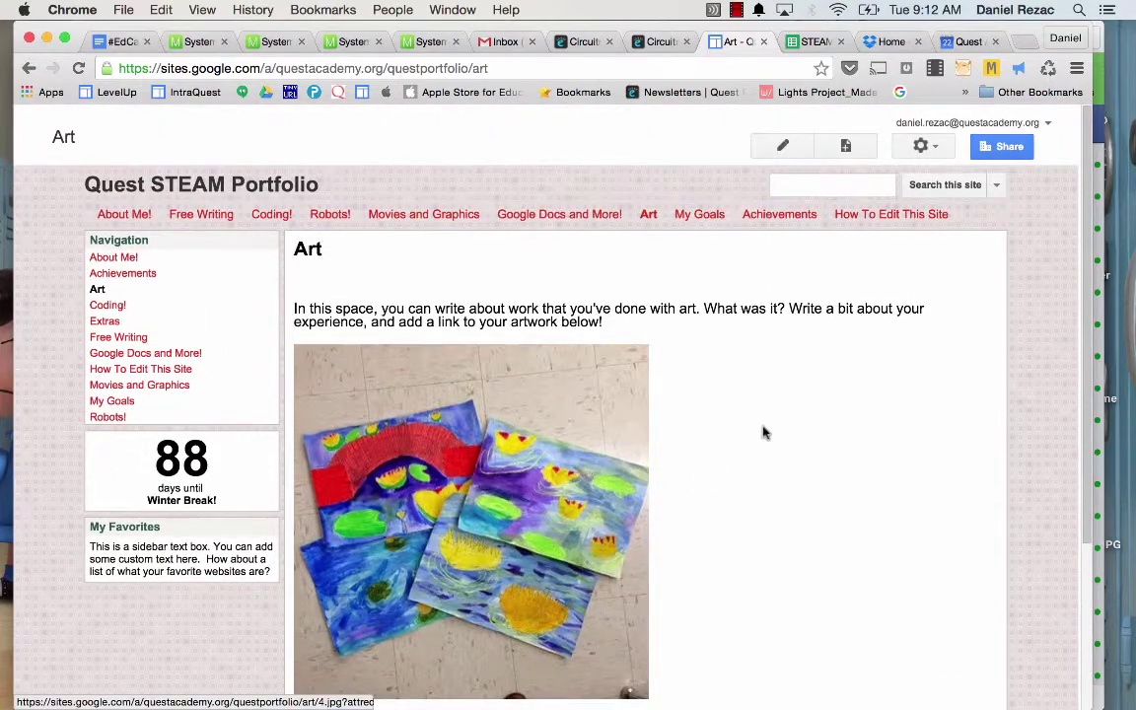
scroll(764, 429, down, 4)
scroll(764, 426, down, 2)
scroll(763, 426, up, 5)
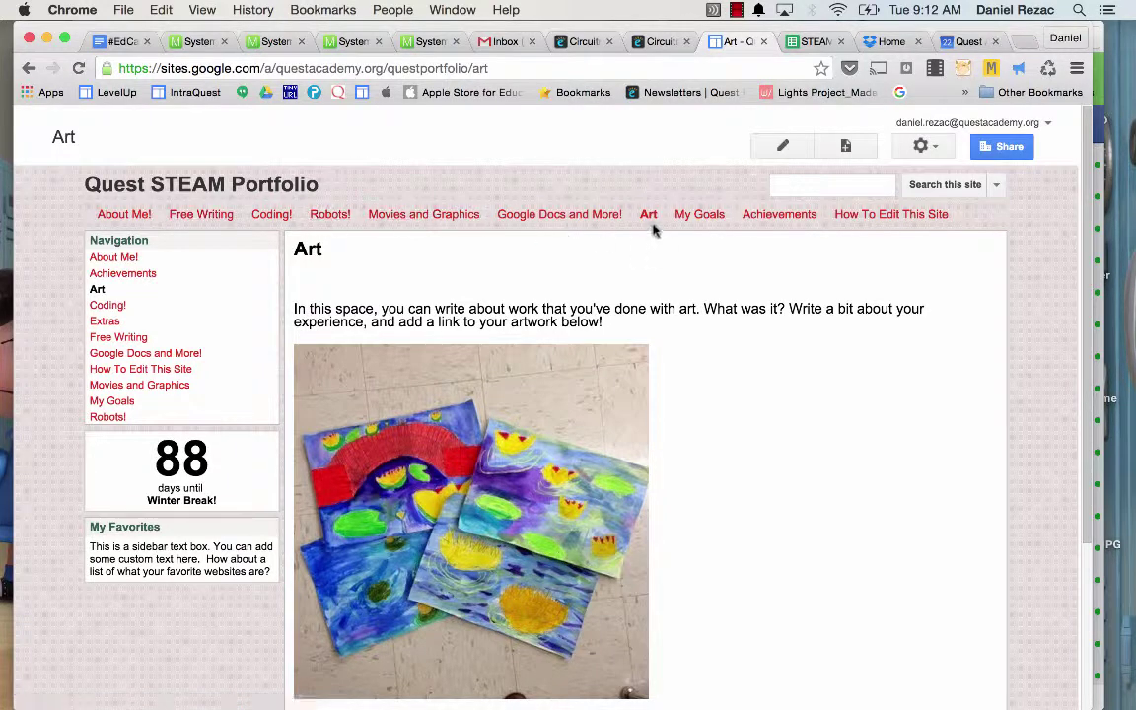
Return to the Free Writing page and start a new post there.
click(191, 214)
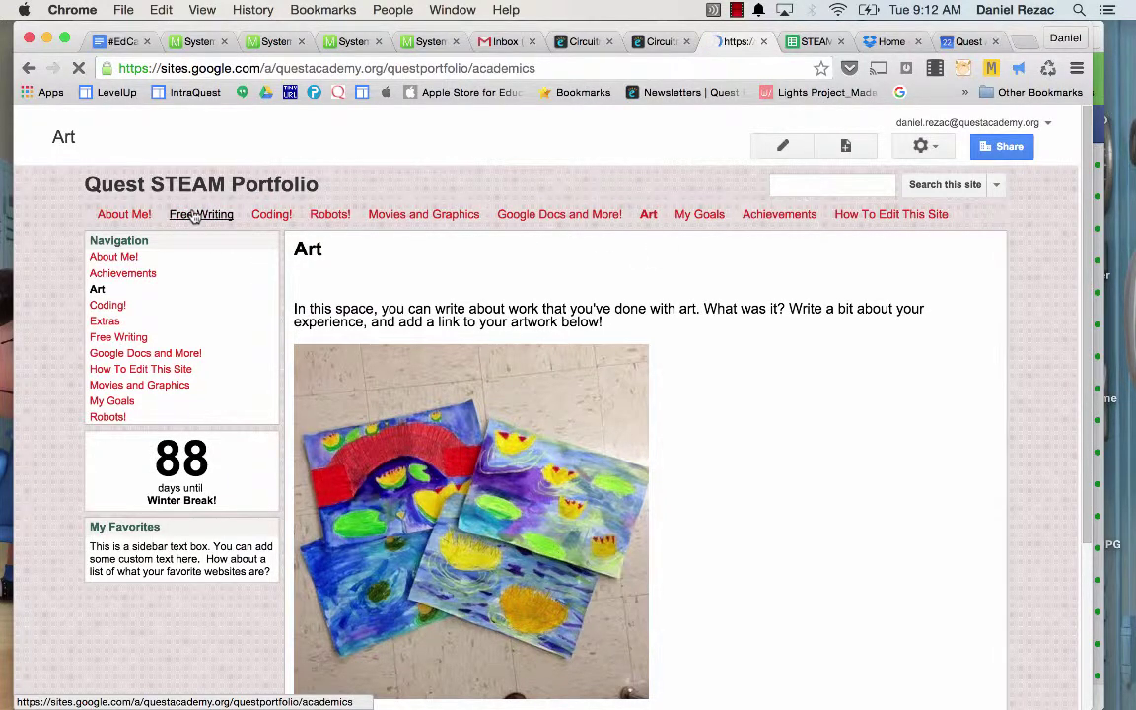
scroll(611, 353, down, 1)
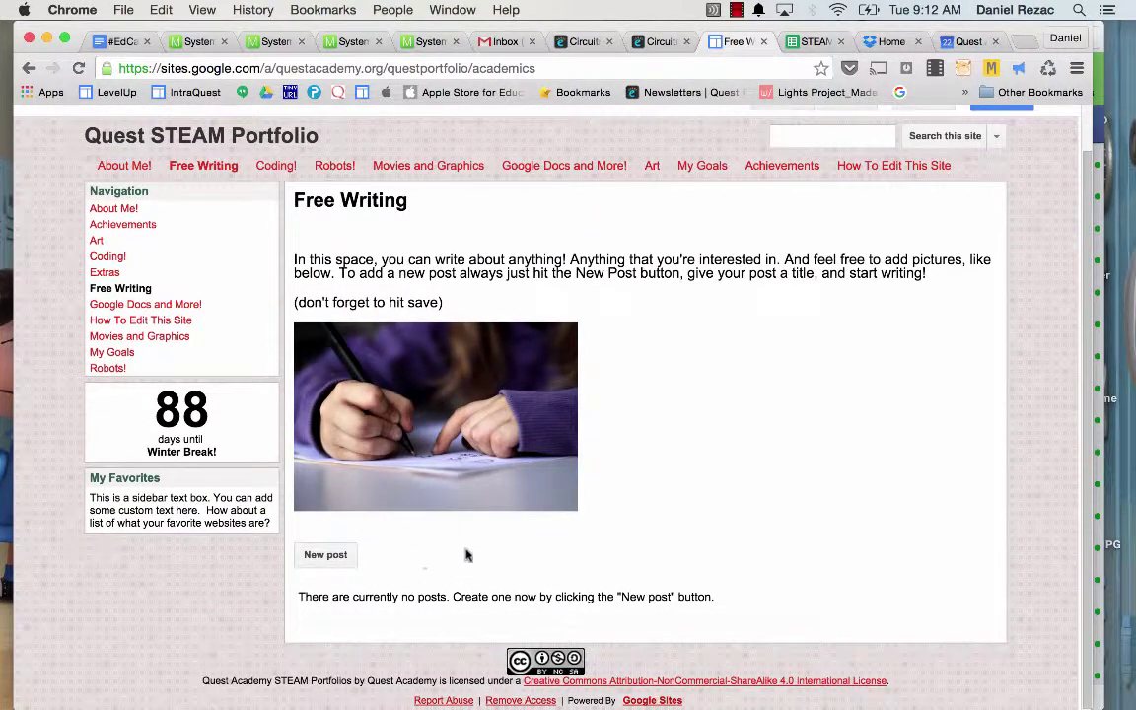
click(329, 556)
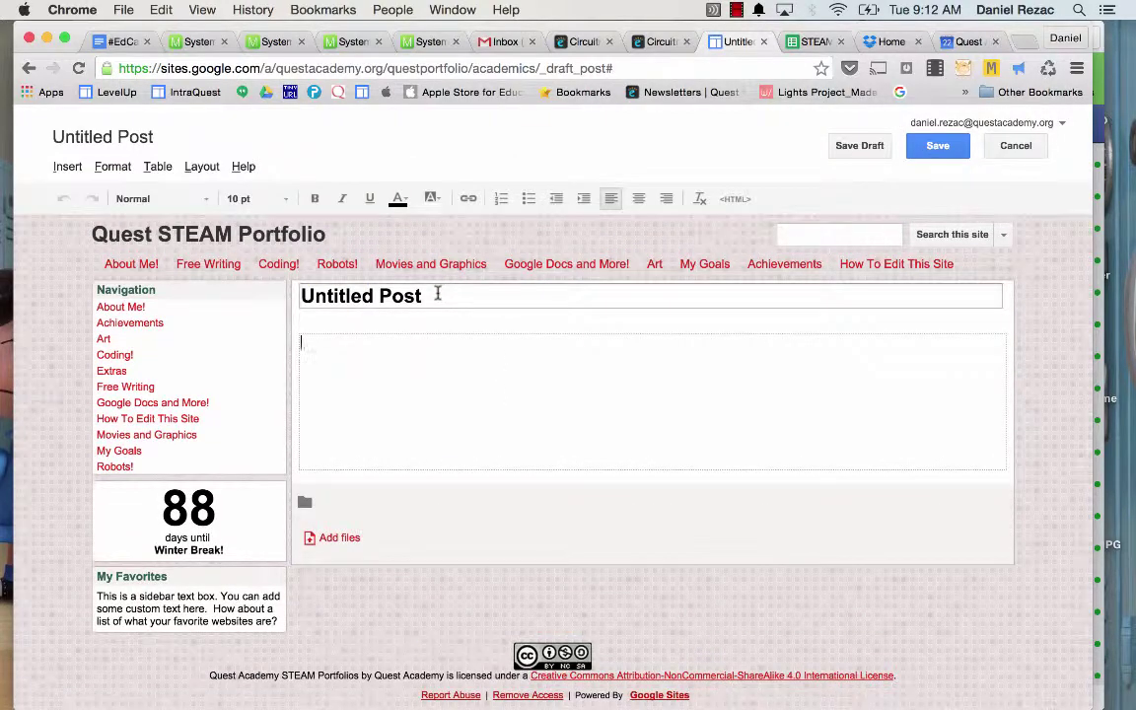
Replace the new post's default title with "What I Did This Weekend".
click(437, 295)
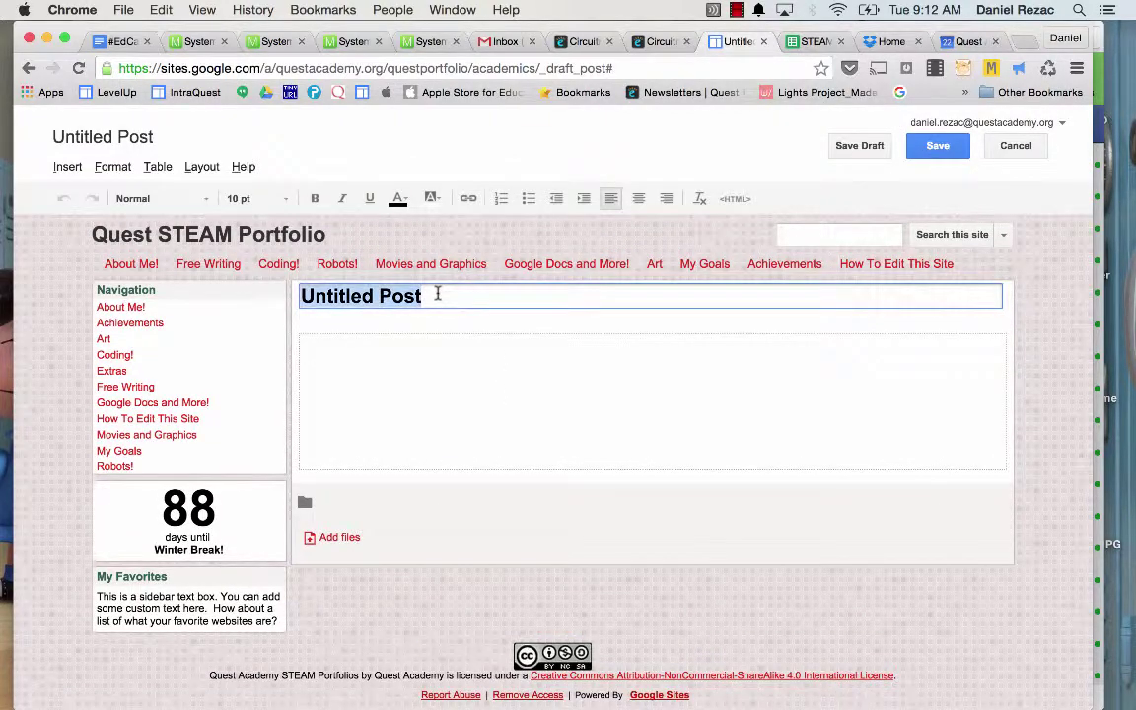
key(BackSpace)
text(W)
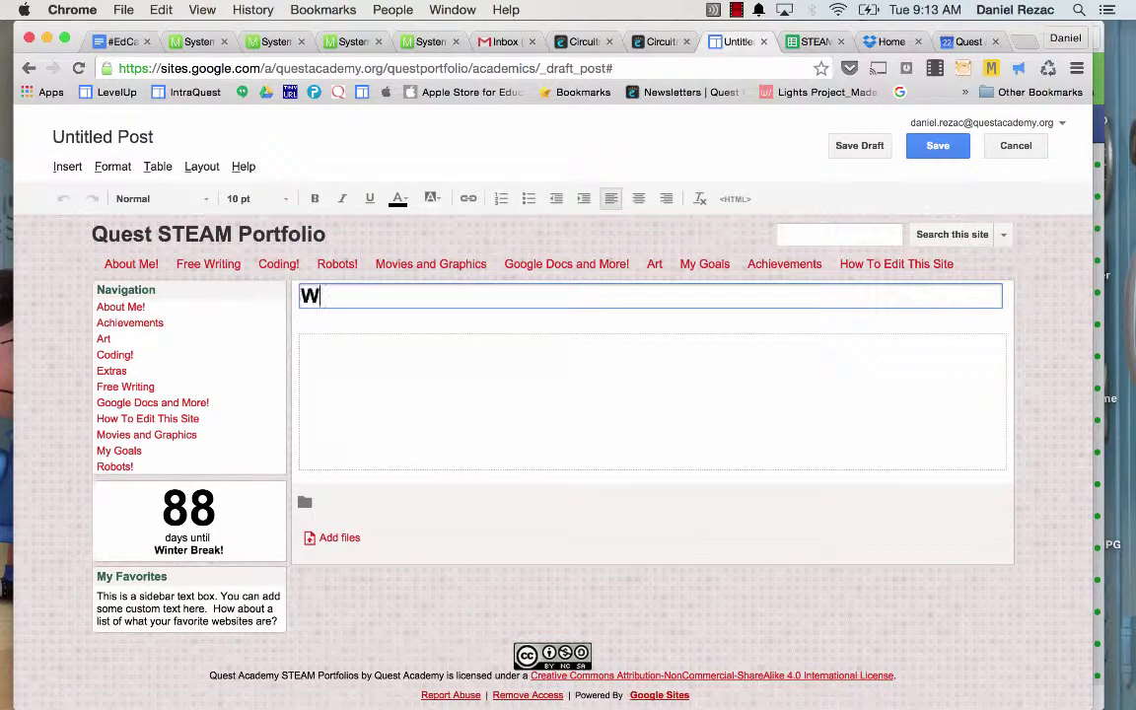
text(hat I Did)
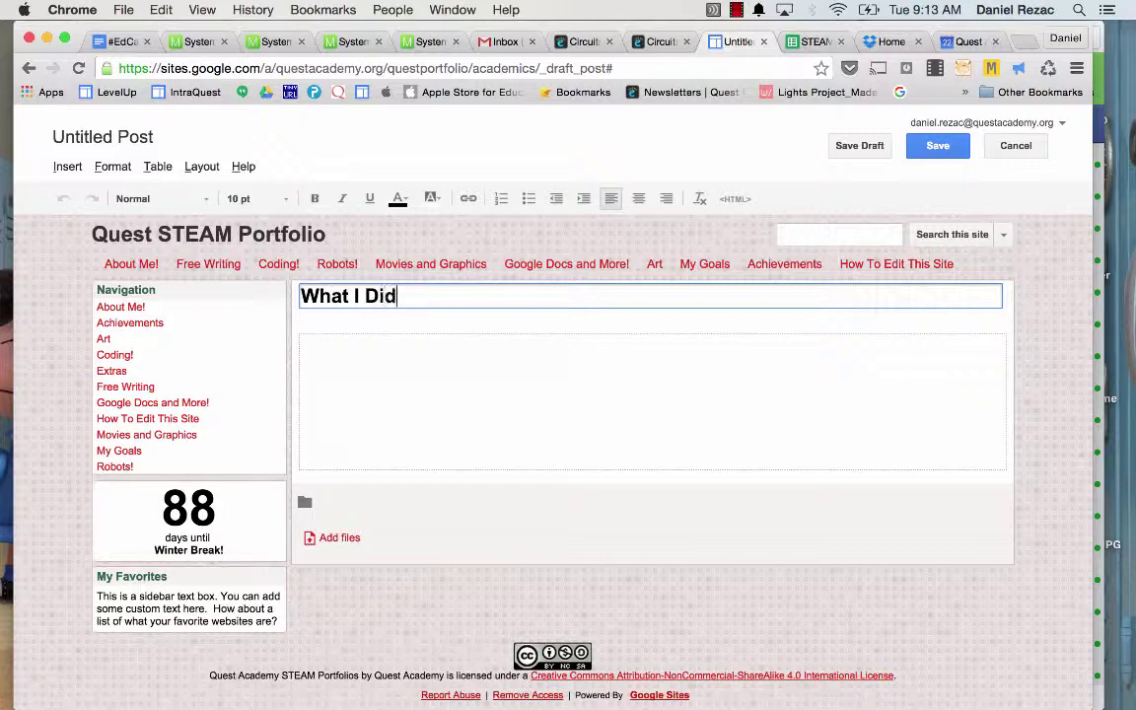
text( This Weeke)
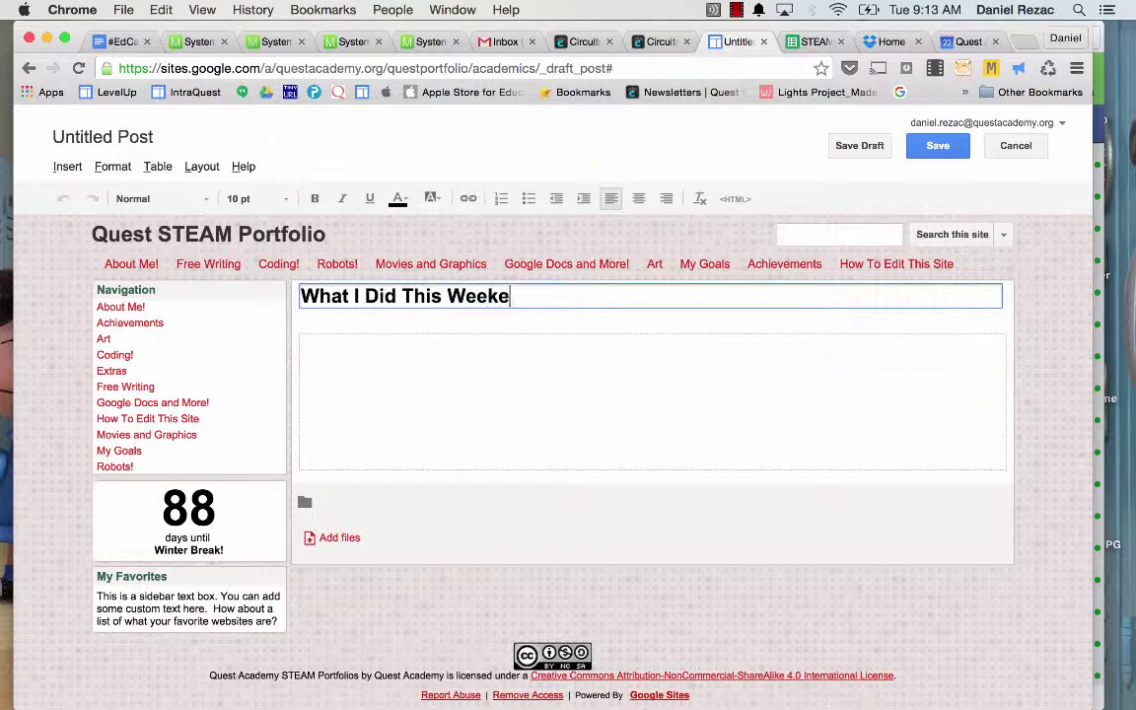
click(351, 359)
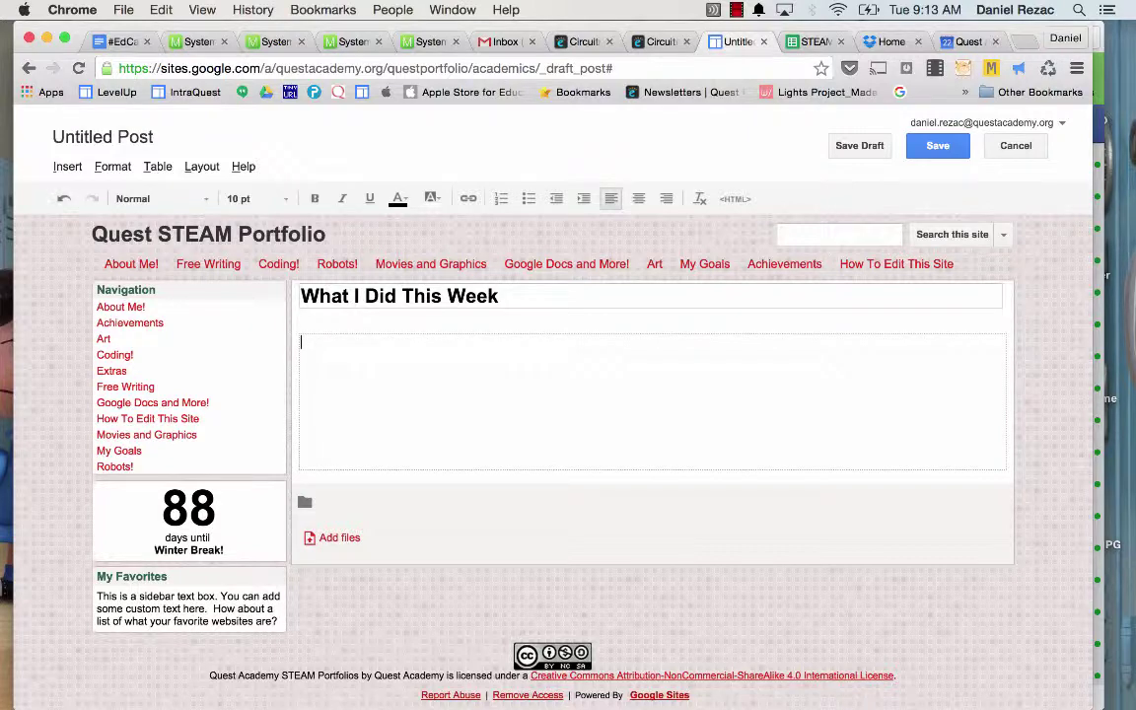
click(558, 289)
text(en)
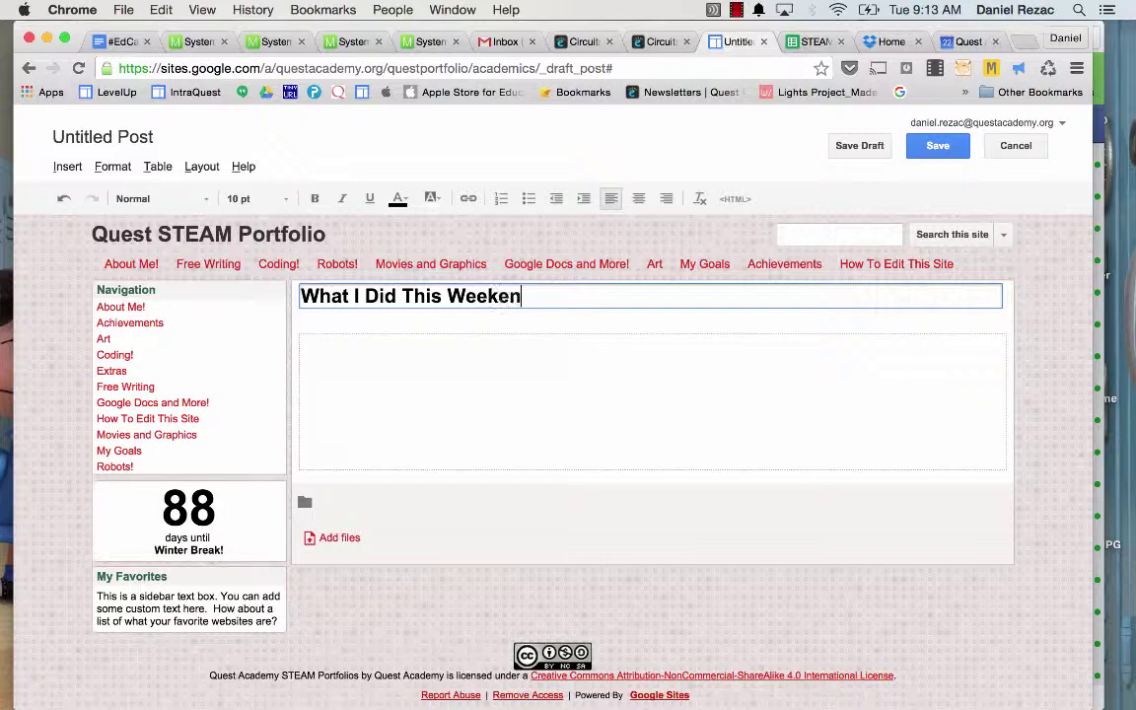
text(d)
Write "This weekend was really cool, because I got to help a bunch of people." in the post body and start a new line.
click(436, 355)
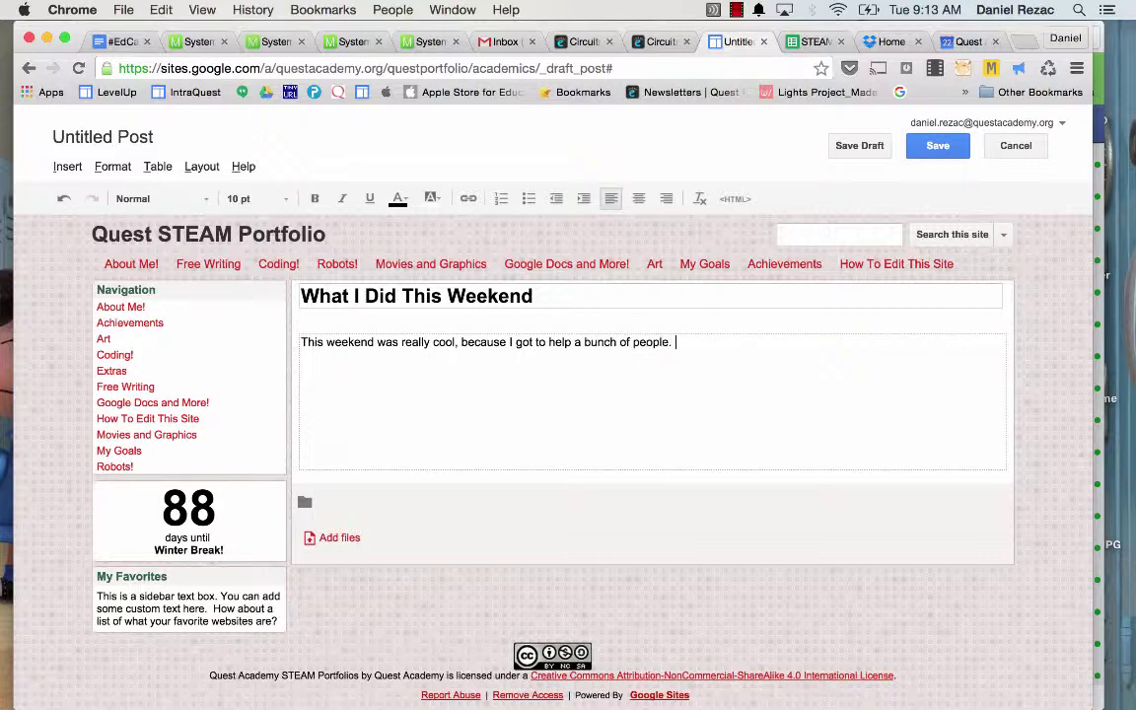
key(Return)
Upload Donation Containers1.JPG from the Desktop, insert it below the post's sentence, and set it to Medium size.
click(69, 168)
click(91, 222)
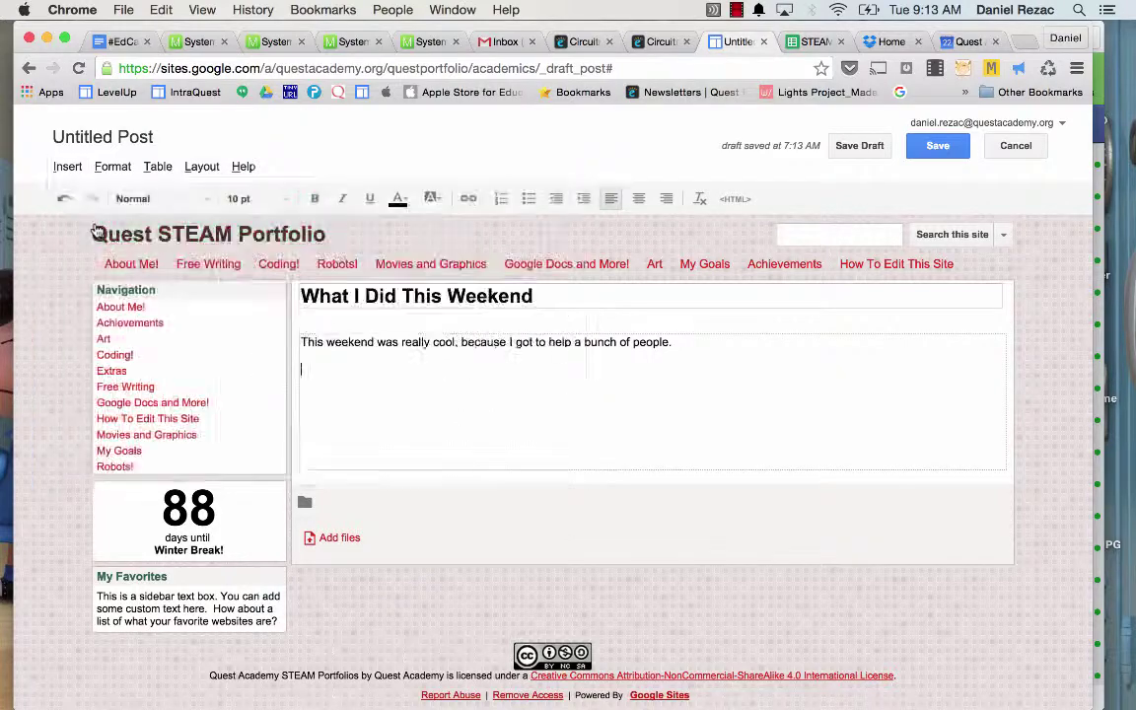
click(446, 399)
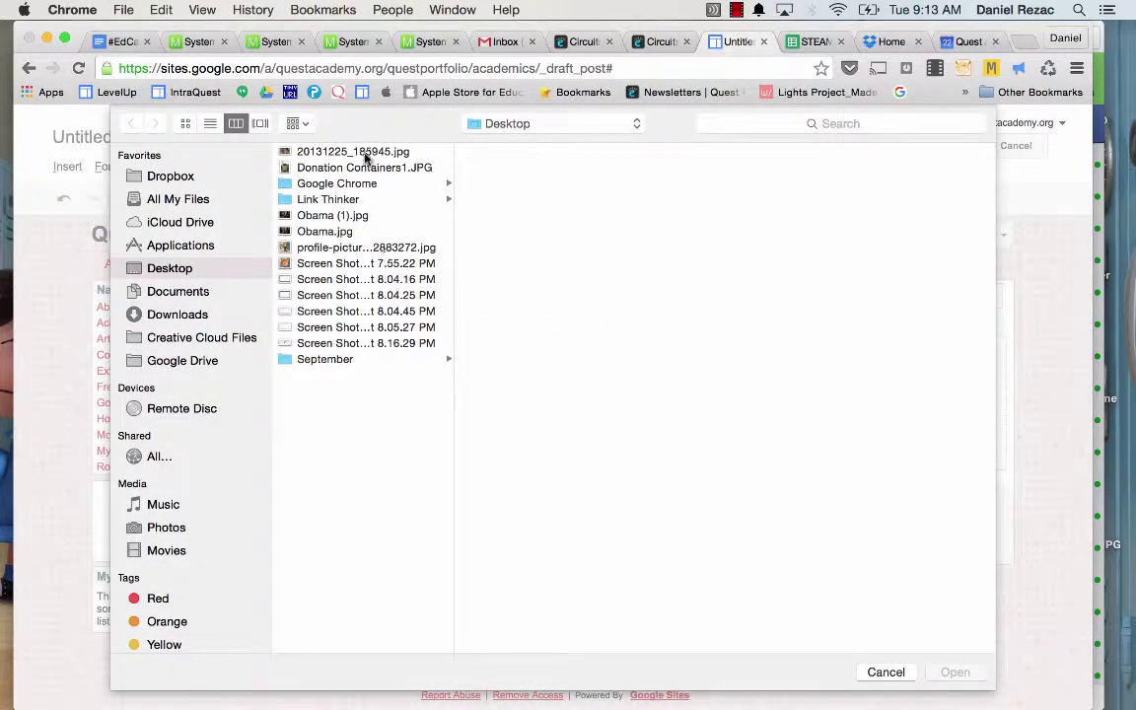
click(365, 153)
key(Down)
key(Return)
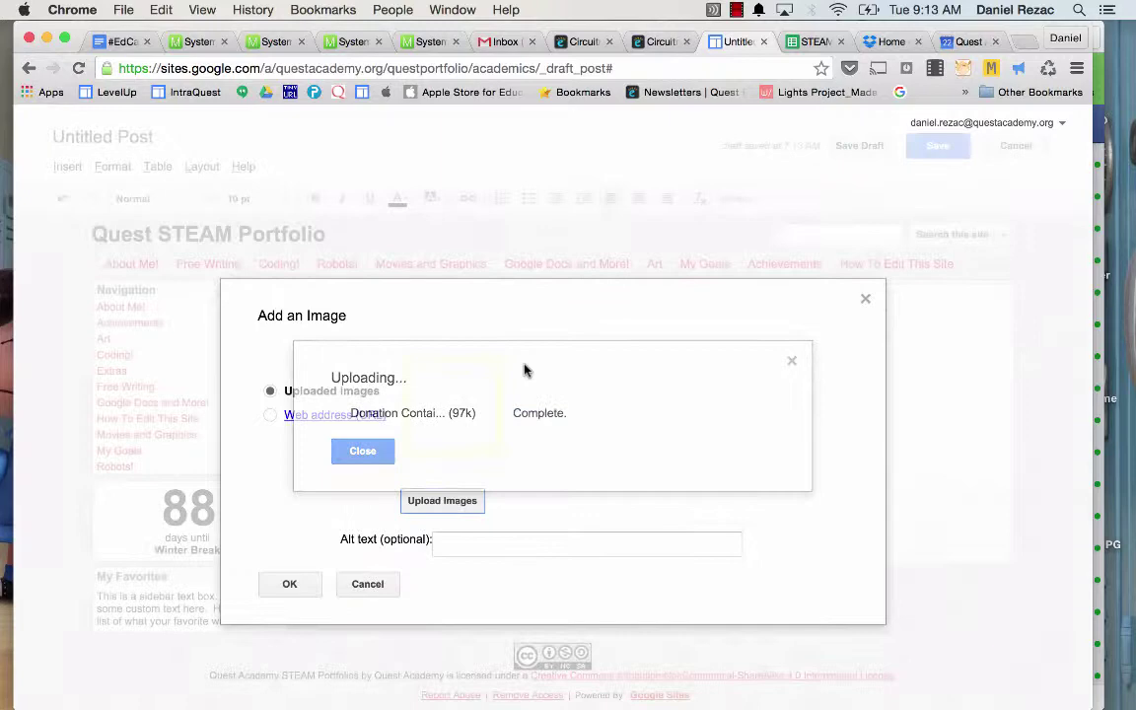
click(290, 583)
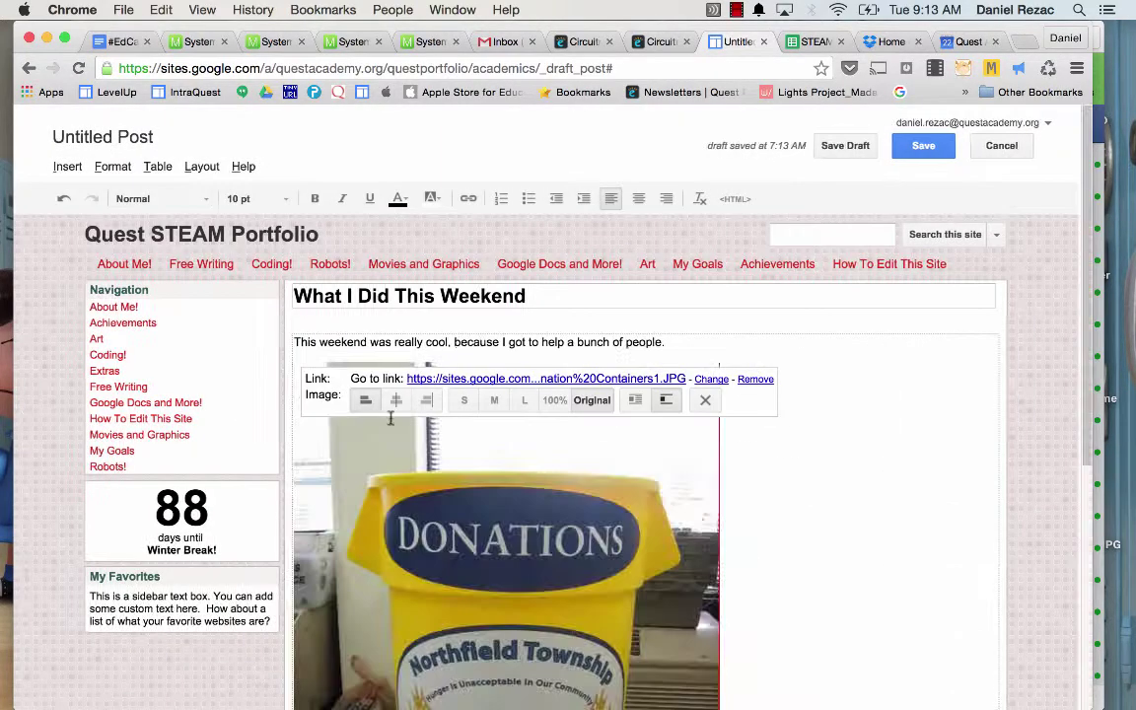
click(494, 400)
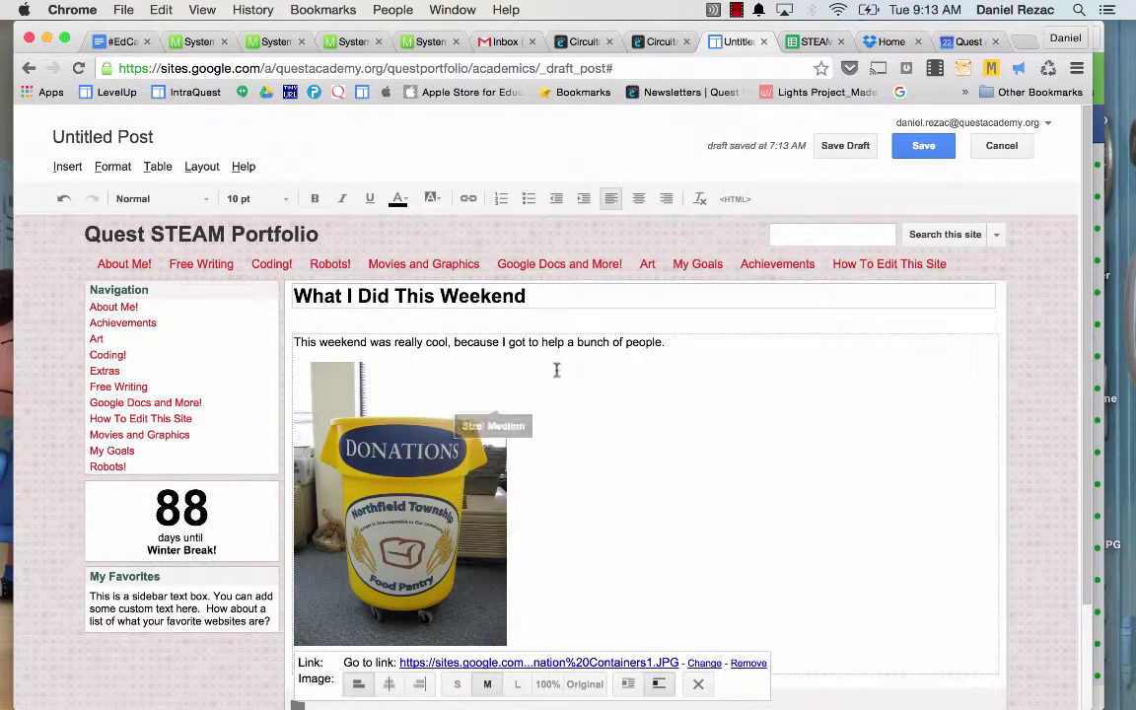
Continue the body text after the first sentence with "I ....." and add a blank line above the image.
click(702, 341)
key(Return)
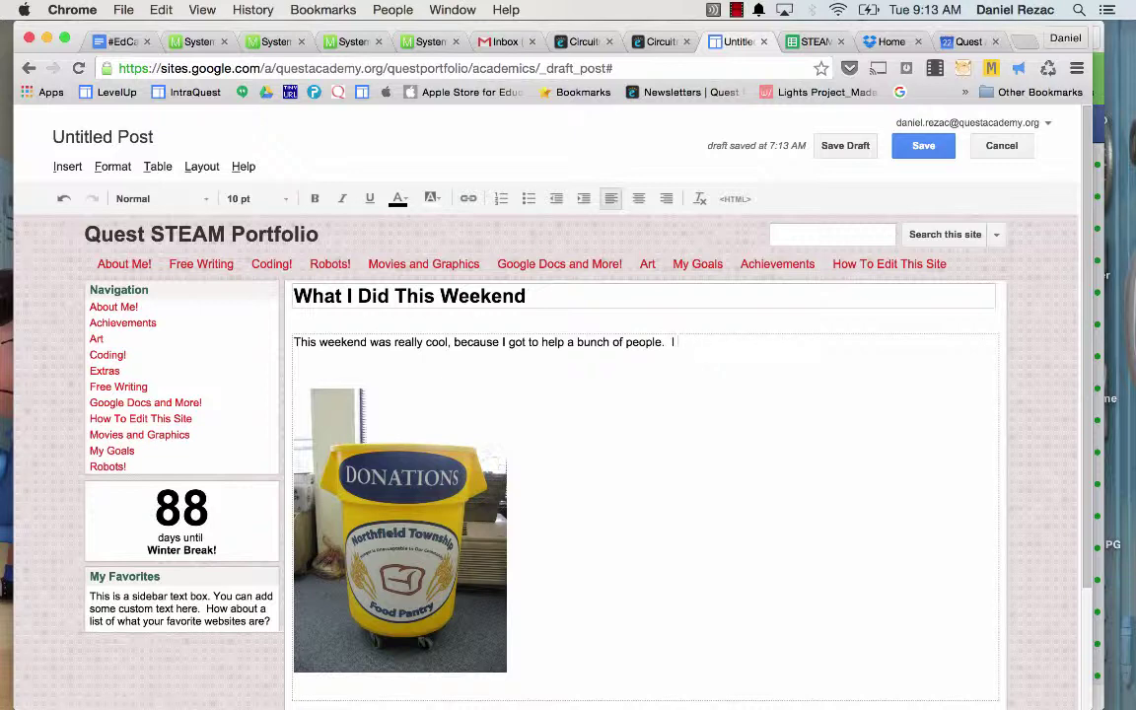
Try the Large and Original sizes on the donation image, and return it to Medium.
click(620, 432)
scroll(585, 480, down, 1)
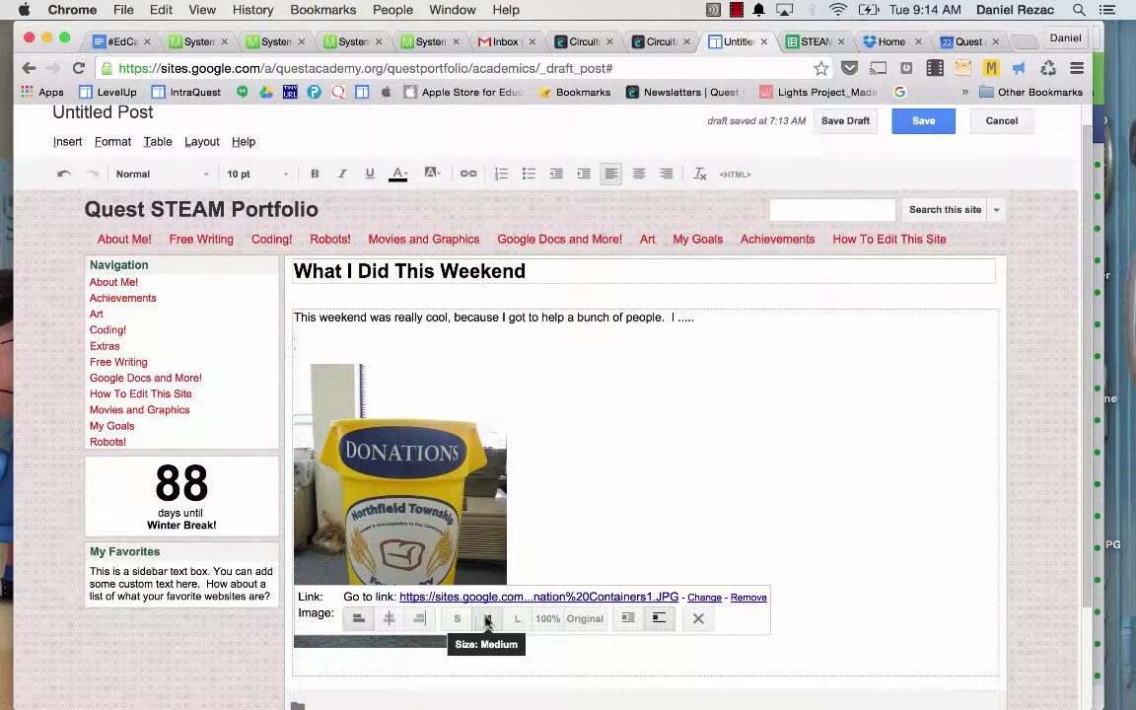
click(520, 618)
scroll(609, 507, down, 2)
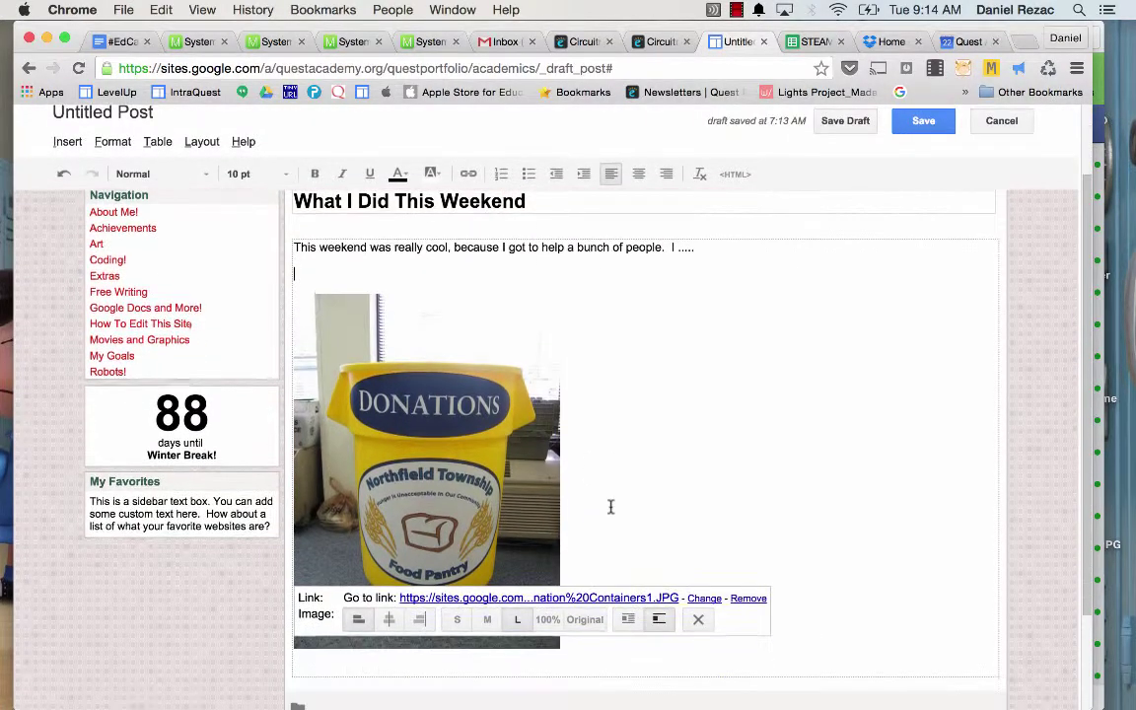
click(585, 617)
scroll(585, 627, down, 5)
scroll(499, 662, up, 5)
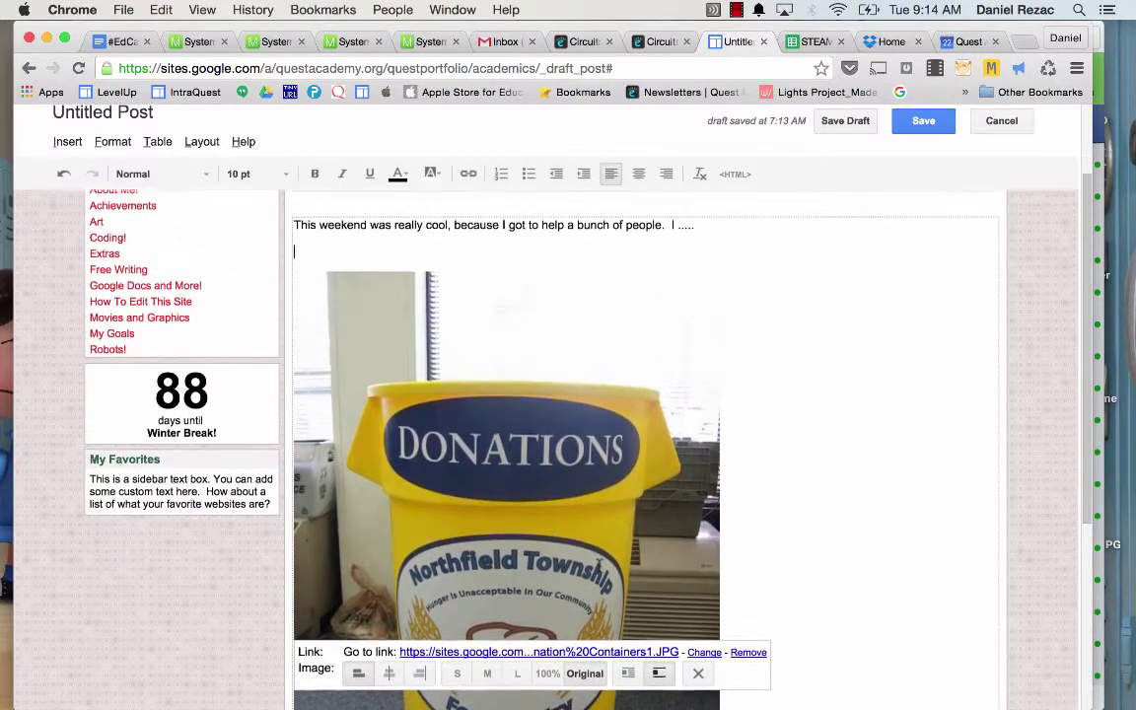
click(487, 675)
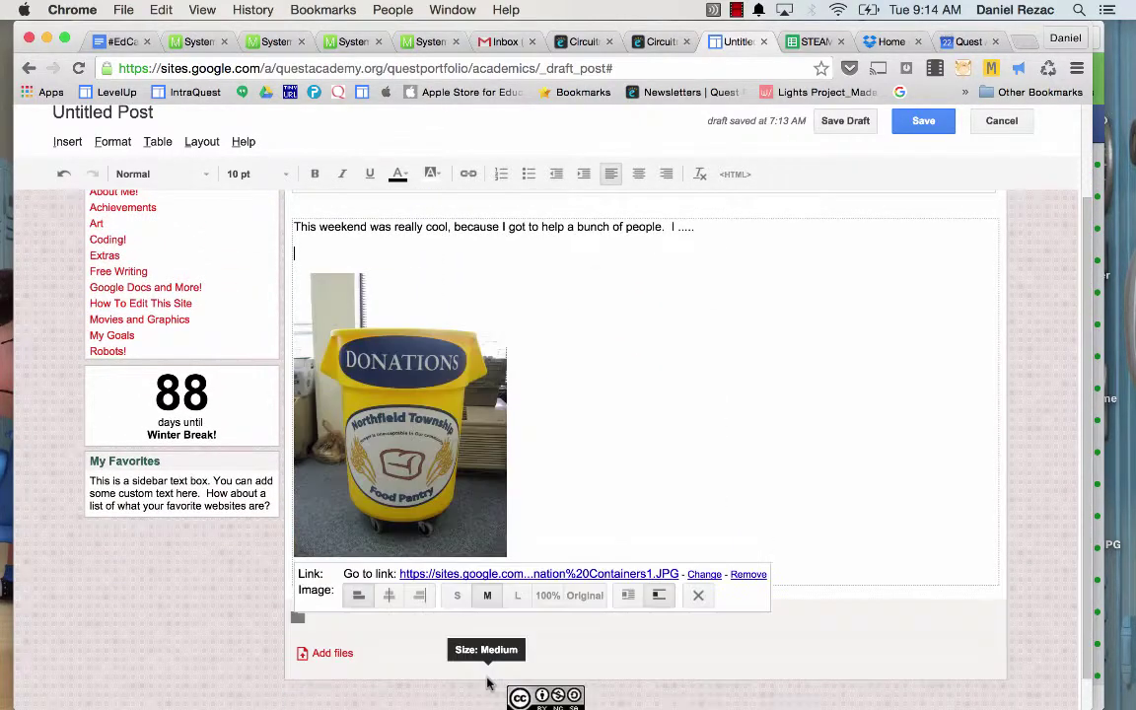
scroll(563, 405, up, 1)
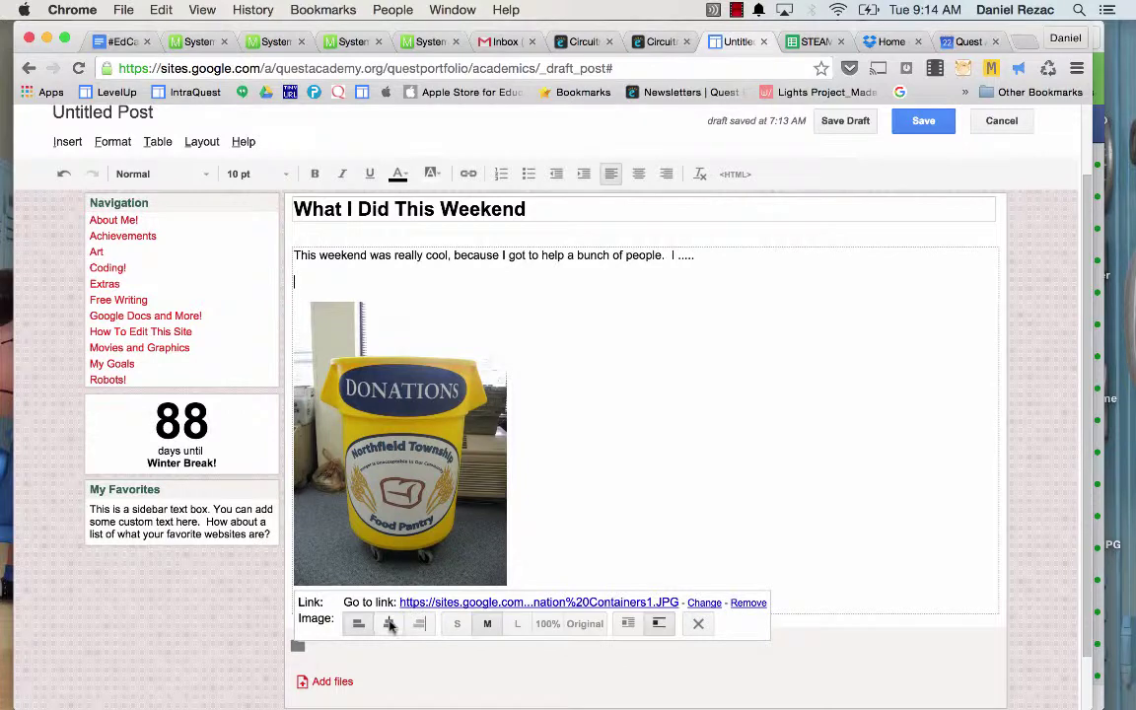
Centre the donation image and turn text wrapping on for it.
click(389, 624)
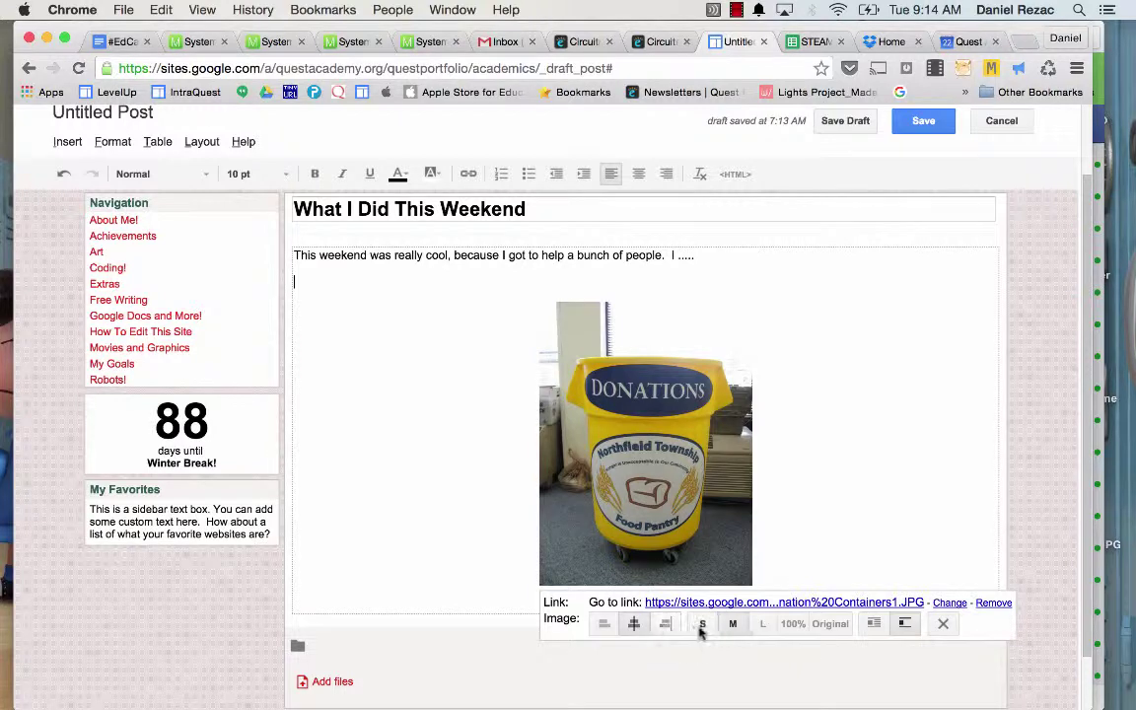
click(904, 623)
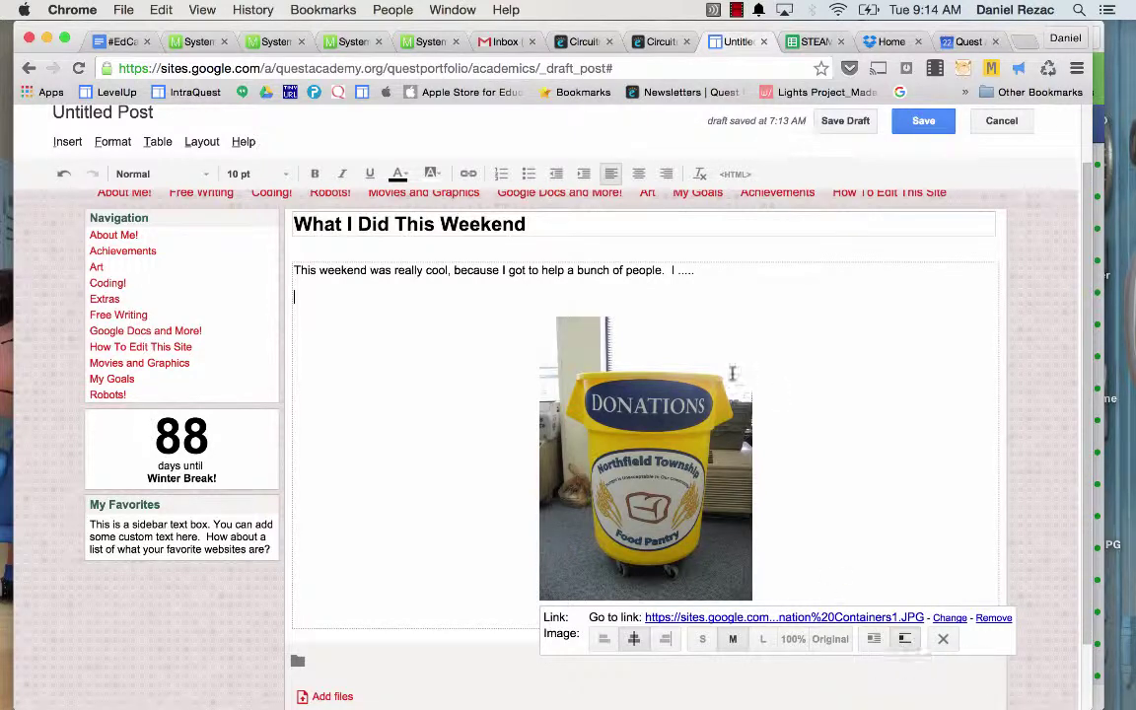
click(872, 639)
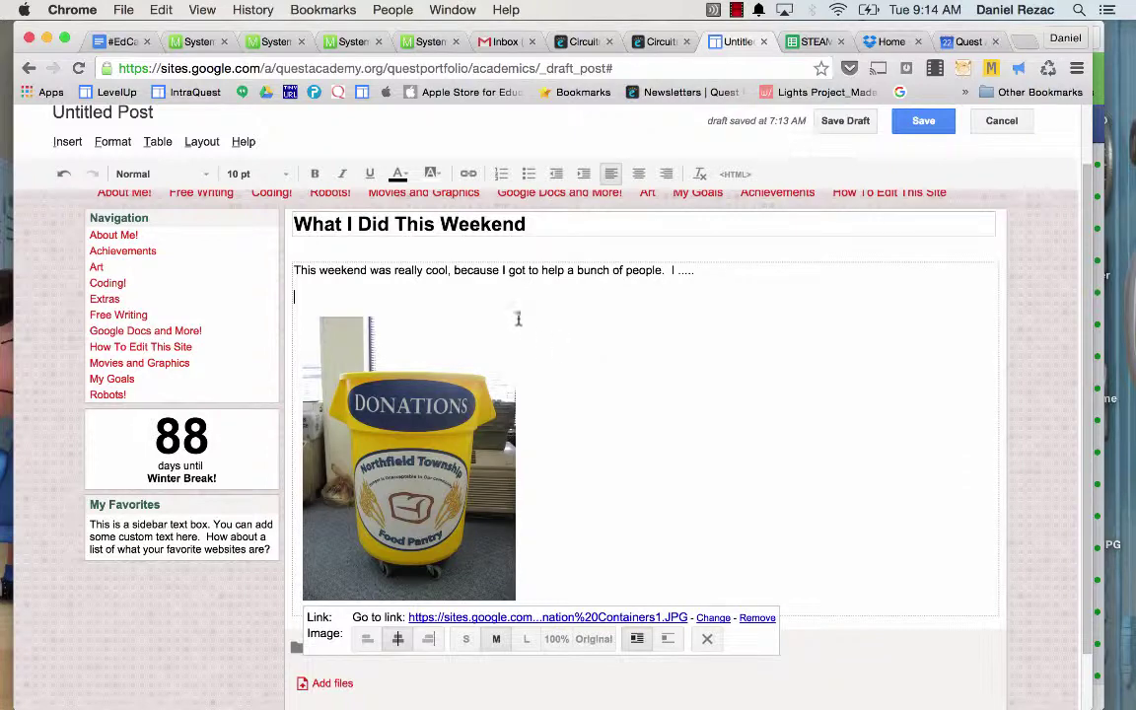
Copy the fragment "ecause I" from the first sentence and paste it repeatedly above the image as filler text.
click(522, 310)
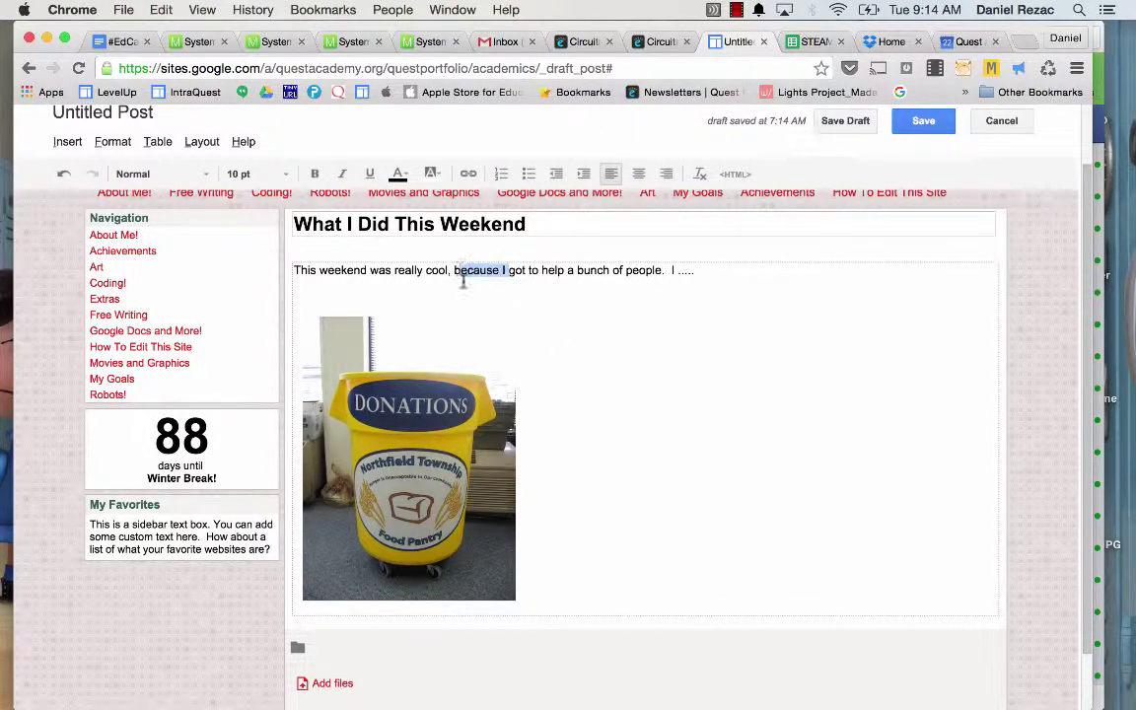
click(471, 320)
click(458, 315)
key(super+v)
key(super+v)
key(super+v)
key(super+v)
key(super+v)
key(super+v)
key(super+v)
key(super+v)
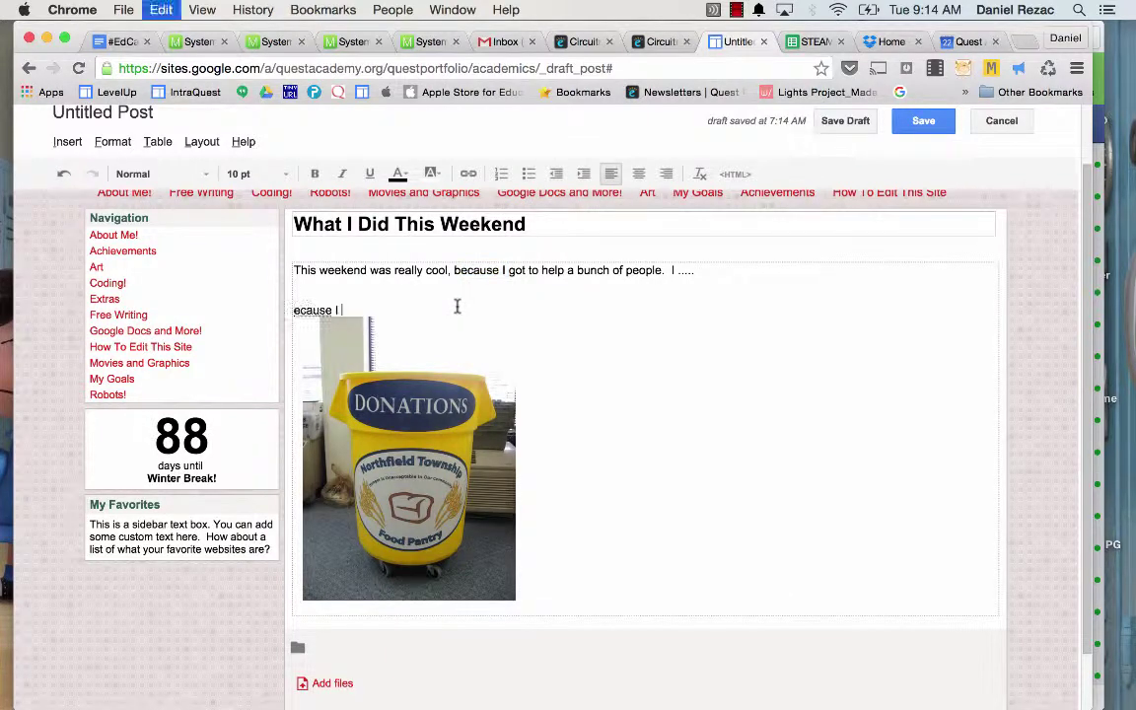
key(super+v)
key(super+v)
key(super+v)
key(super+v)
key(super+v)
key(super+v)
key(super+v)
key(super+v)
key(super+v)
key(super+v)
key(super+v)
key(super+v)
key(super+v)
key(super+v)
key(super+v)
key(super+v)
key(super+v)
key(super+v)
key(super+v)
key(super+v)
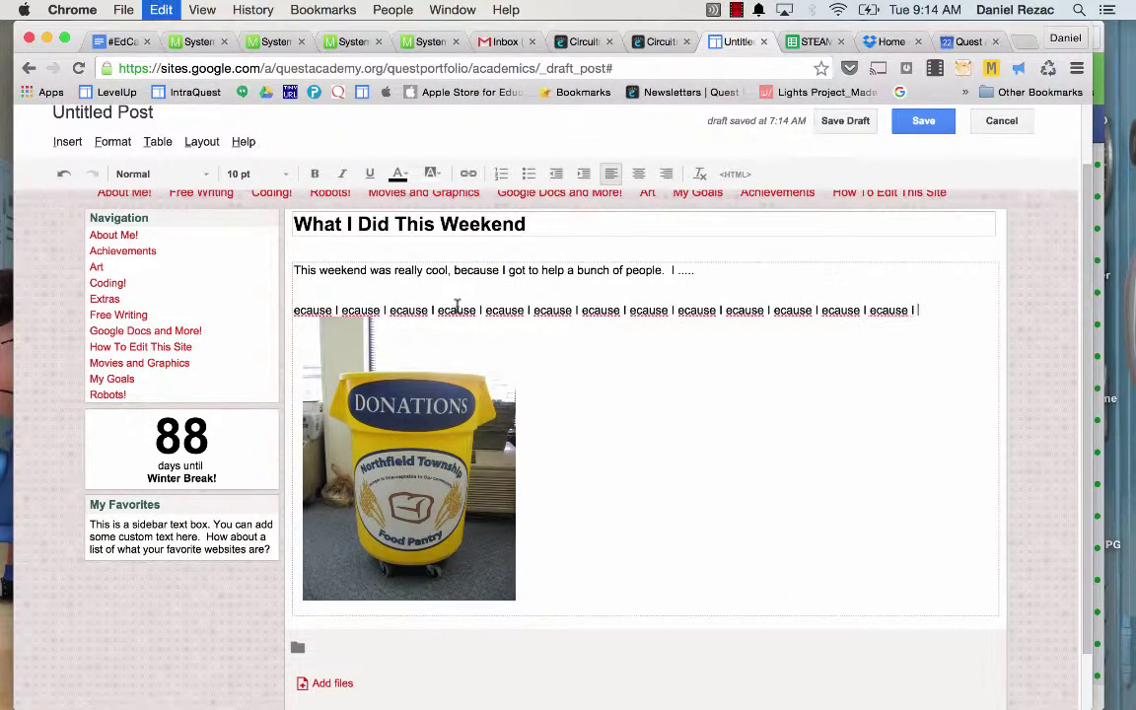
key(super+v)
key(super+v)
key(super+v)
key(super+v)
key(super+v)
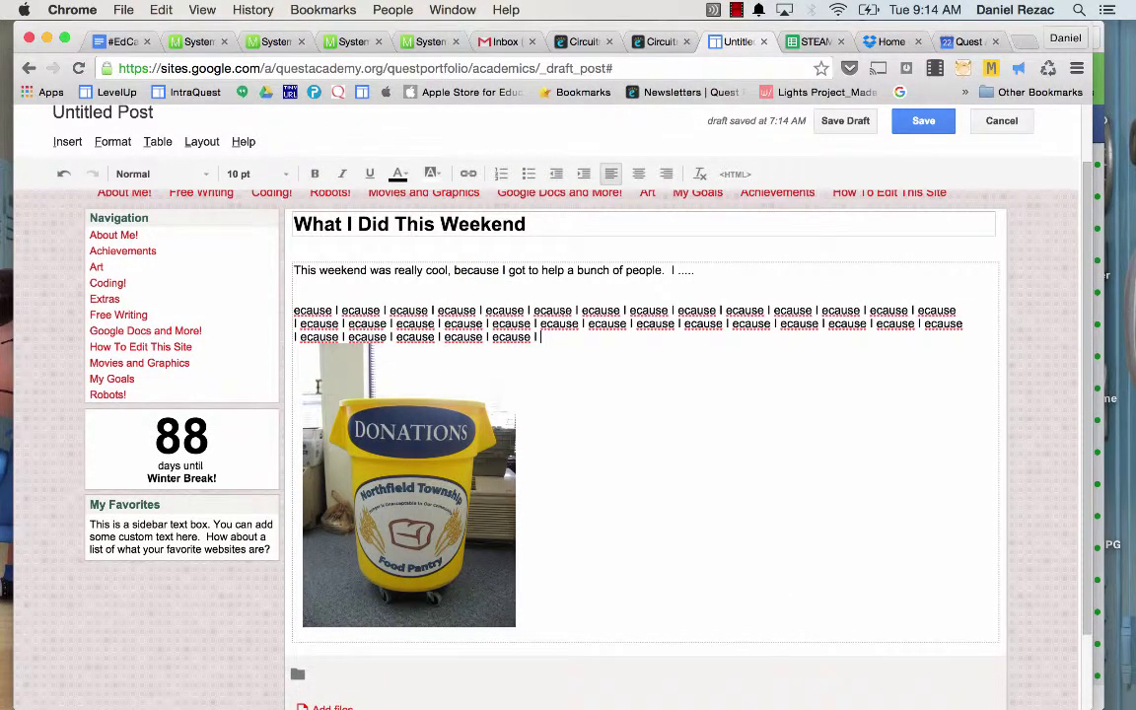
Move the donation image into the middle of the pasted filler text with text wrapping on.
click(353, 368)
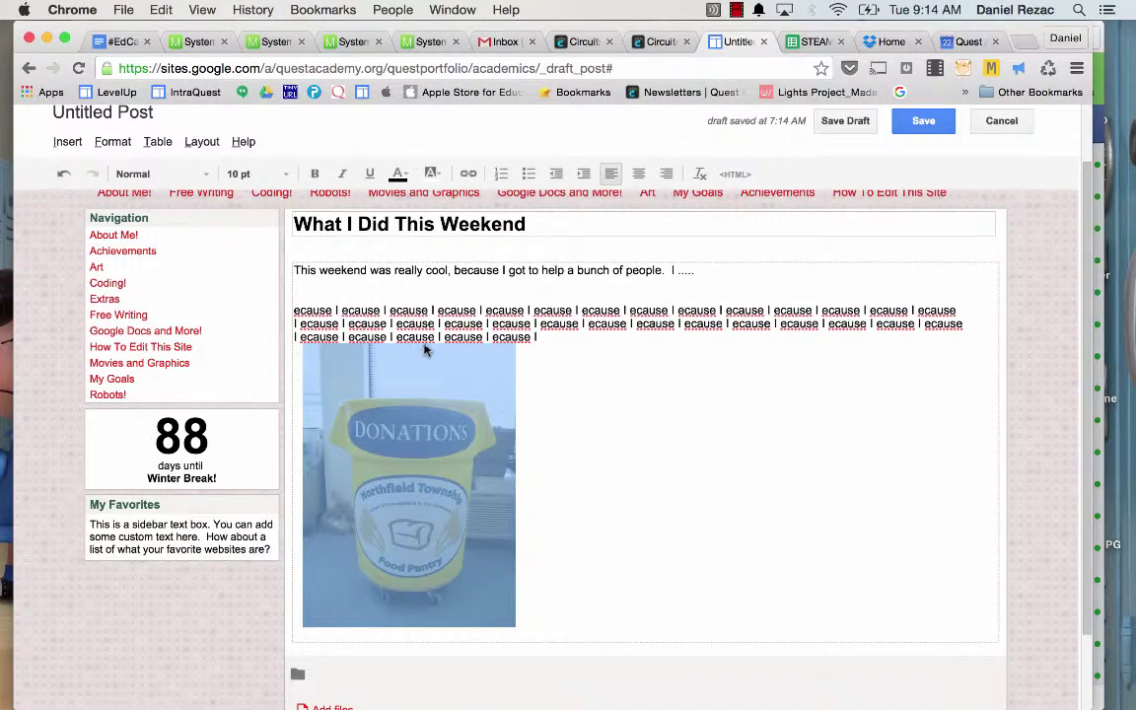
drag(425, 351, 586, 375)
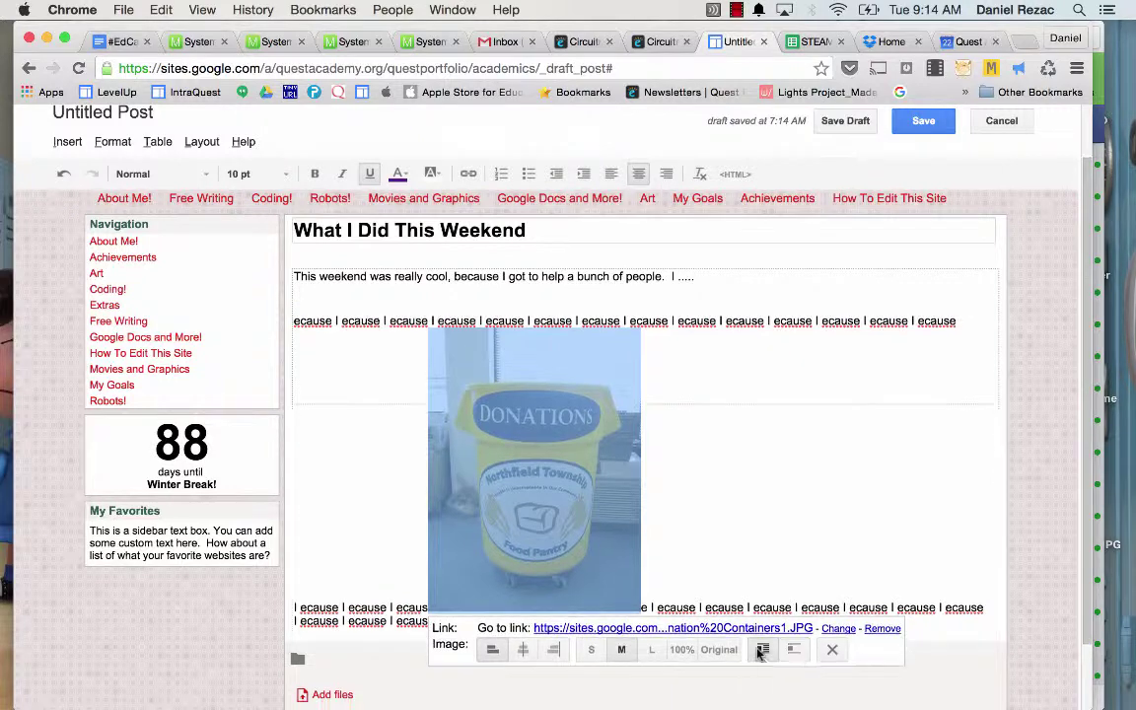
click(762, 644)
Remove the donation image and delete all the repeated filler text, keeping only the opening sentences.
click(828, 651)
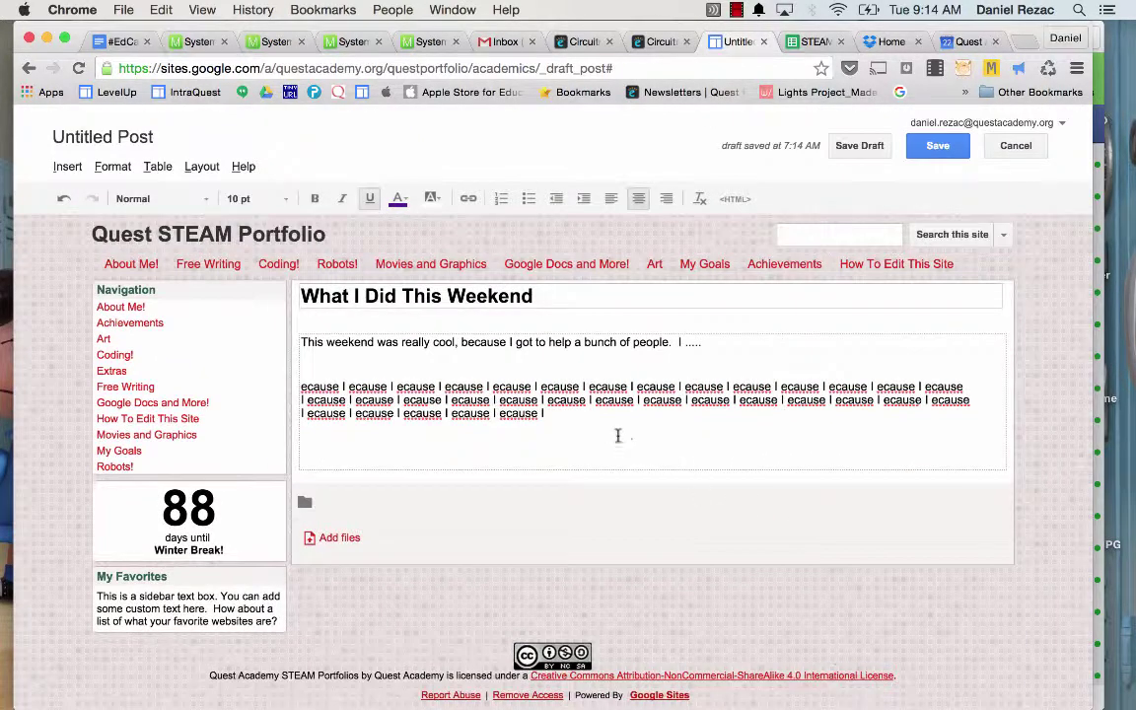
click(289, 404)
triple_click(301, 372)
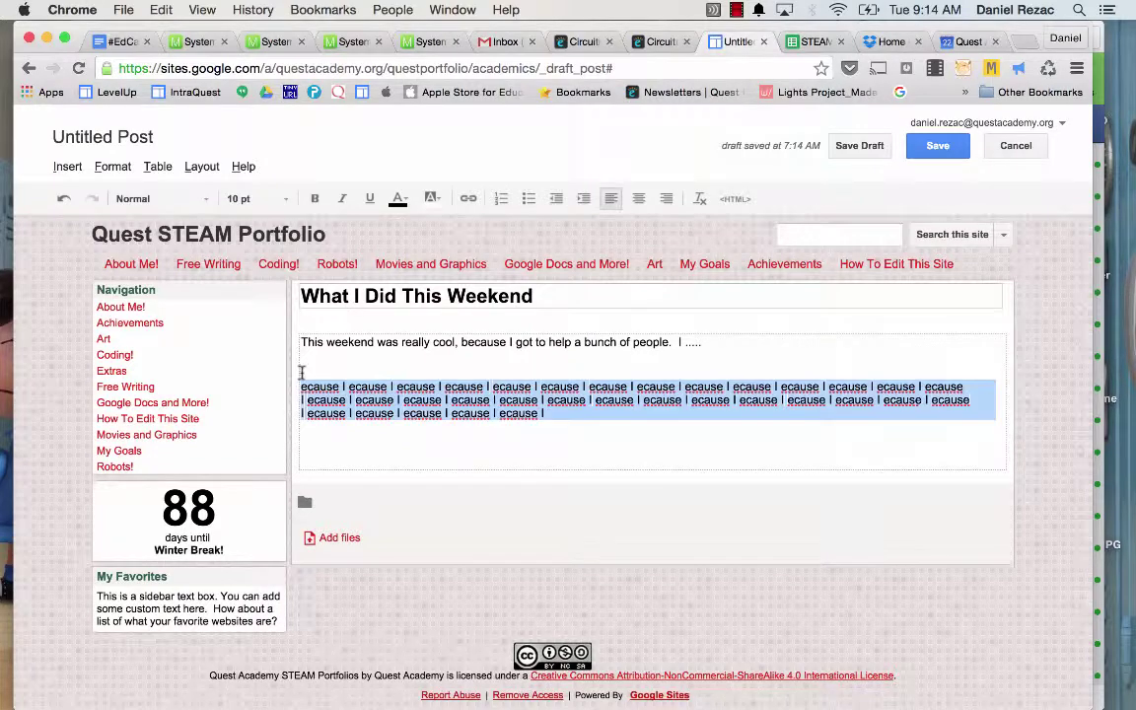
key(BackSpace)
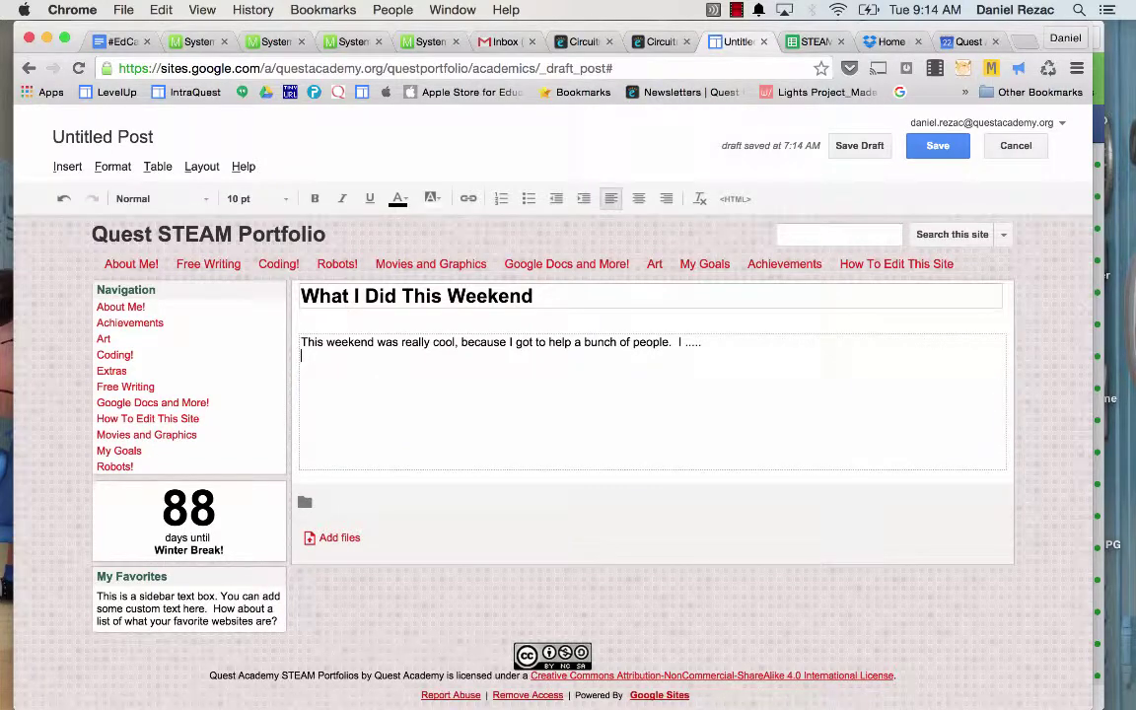
Insert the already uploaded donation container image below the text again and set it to Medium size.
click(67, 166)
click(123, 227)
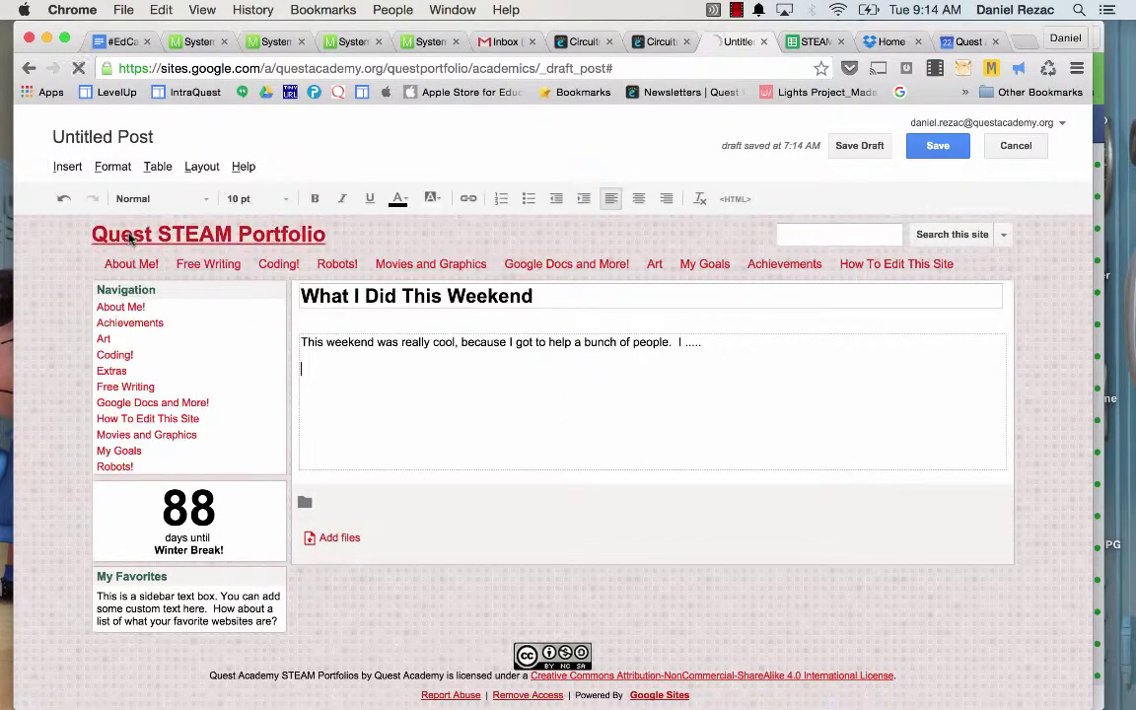
click(437, 372)
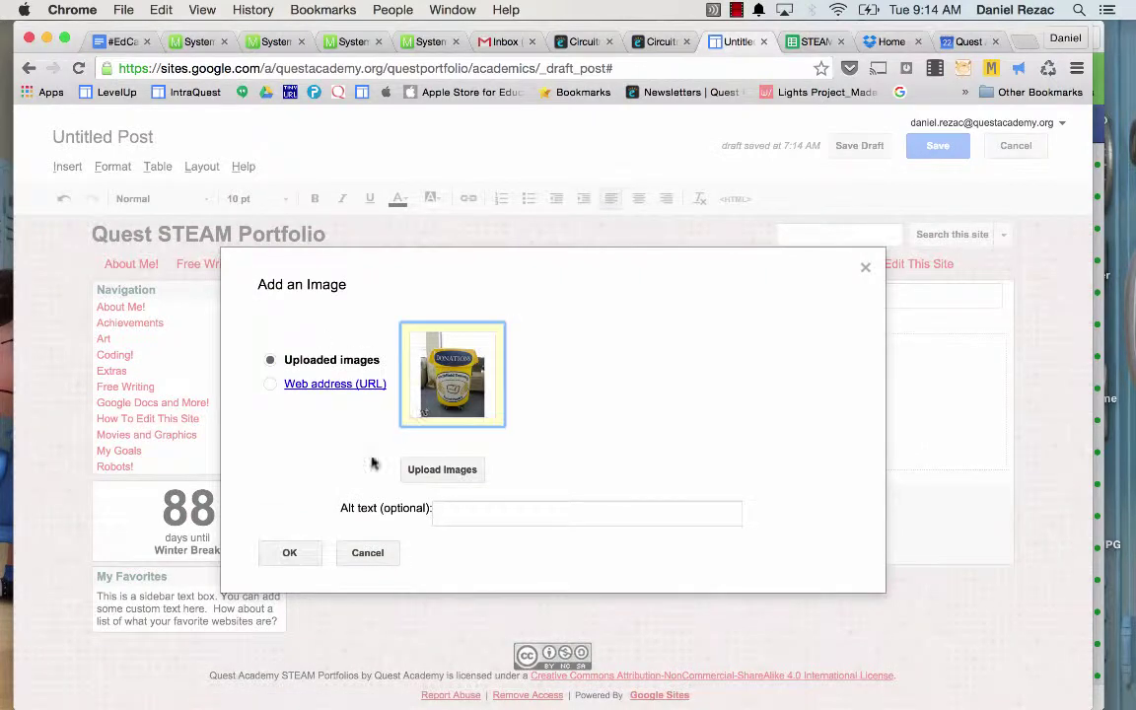
click(290, 553)
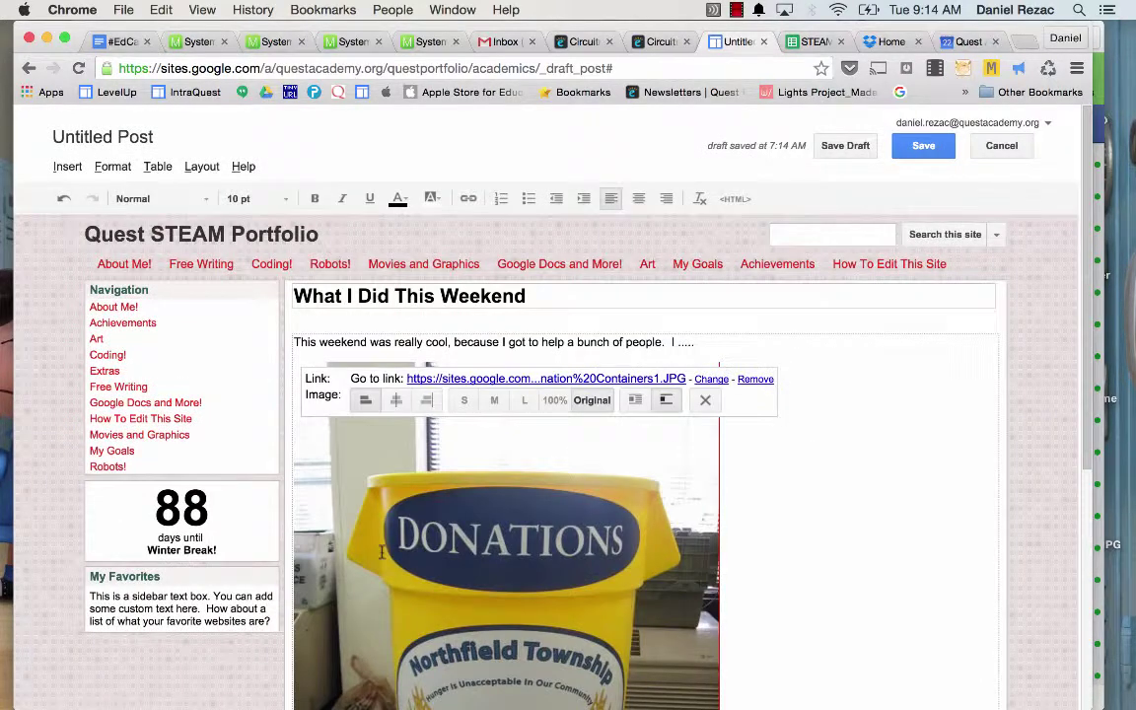
click(494, 400)
Add a blank line between the text and the image, and save the post to publish it.
click(713, 347)
key(Return)
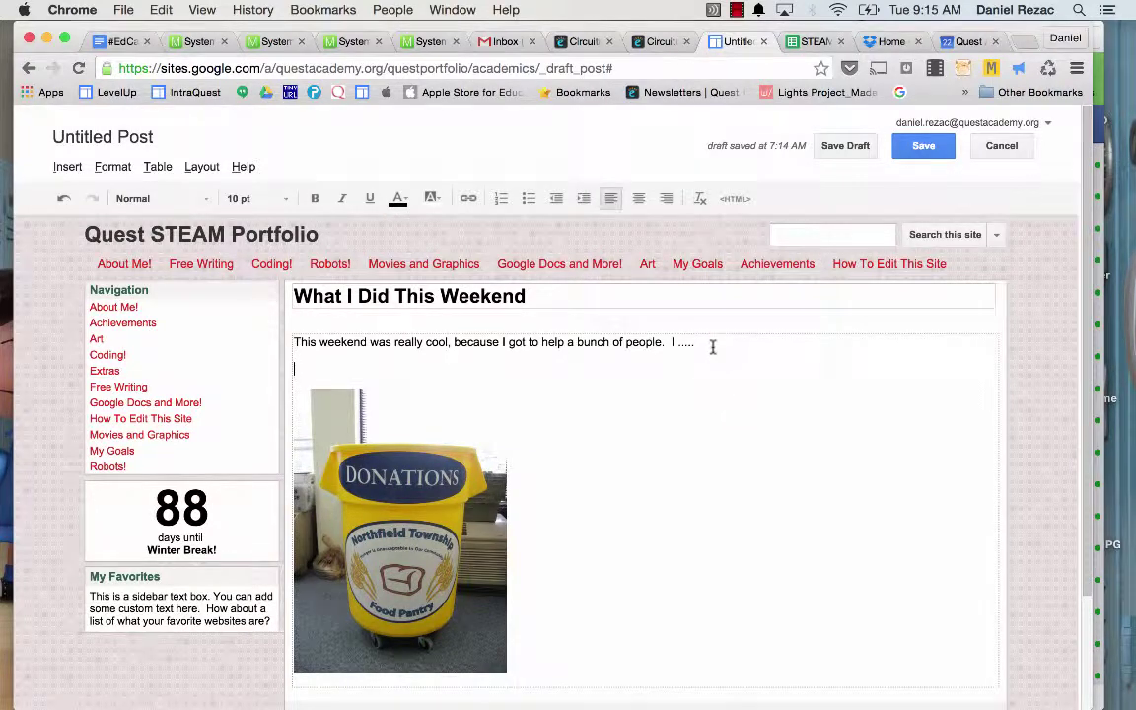
click(924, 148)
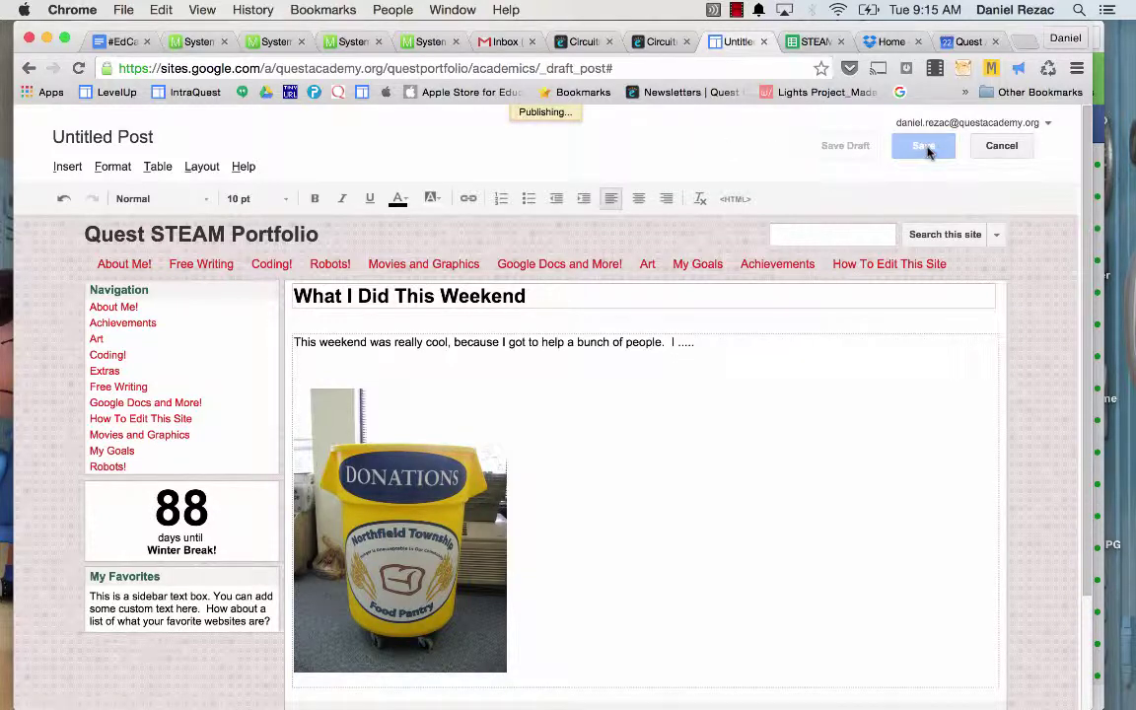